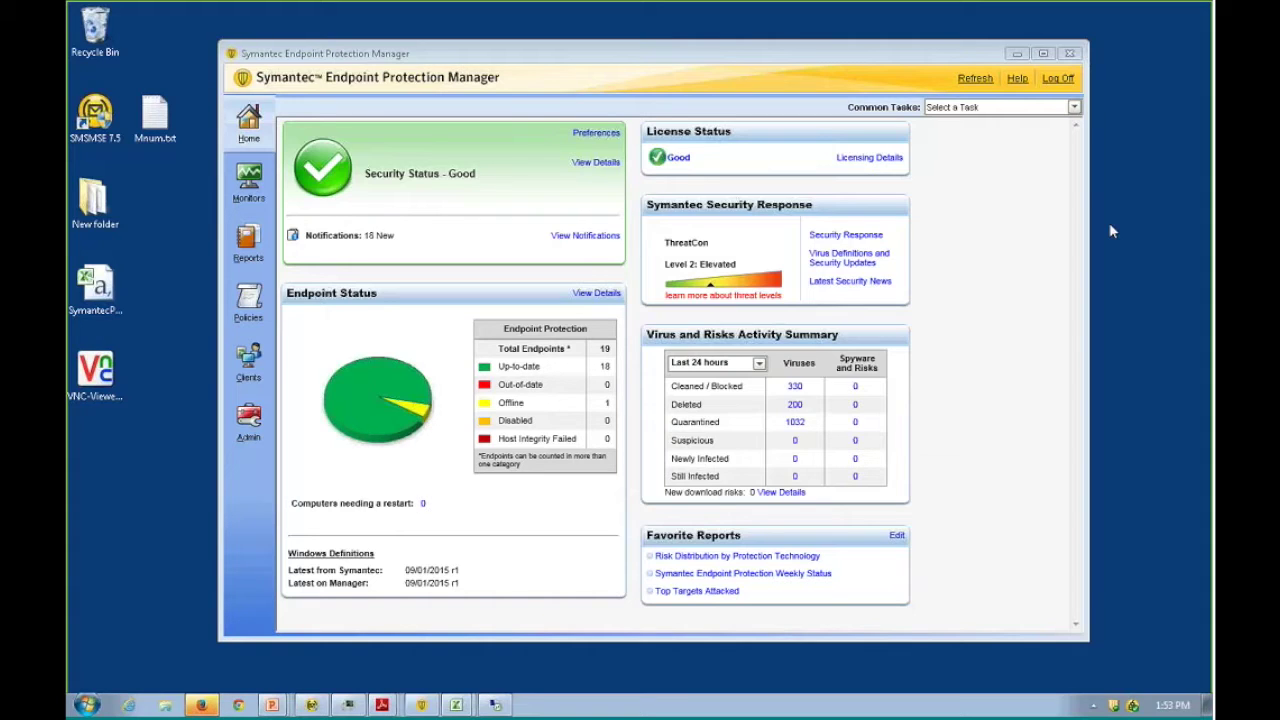
click(272, 705)
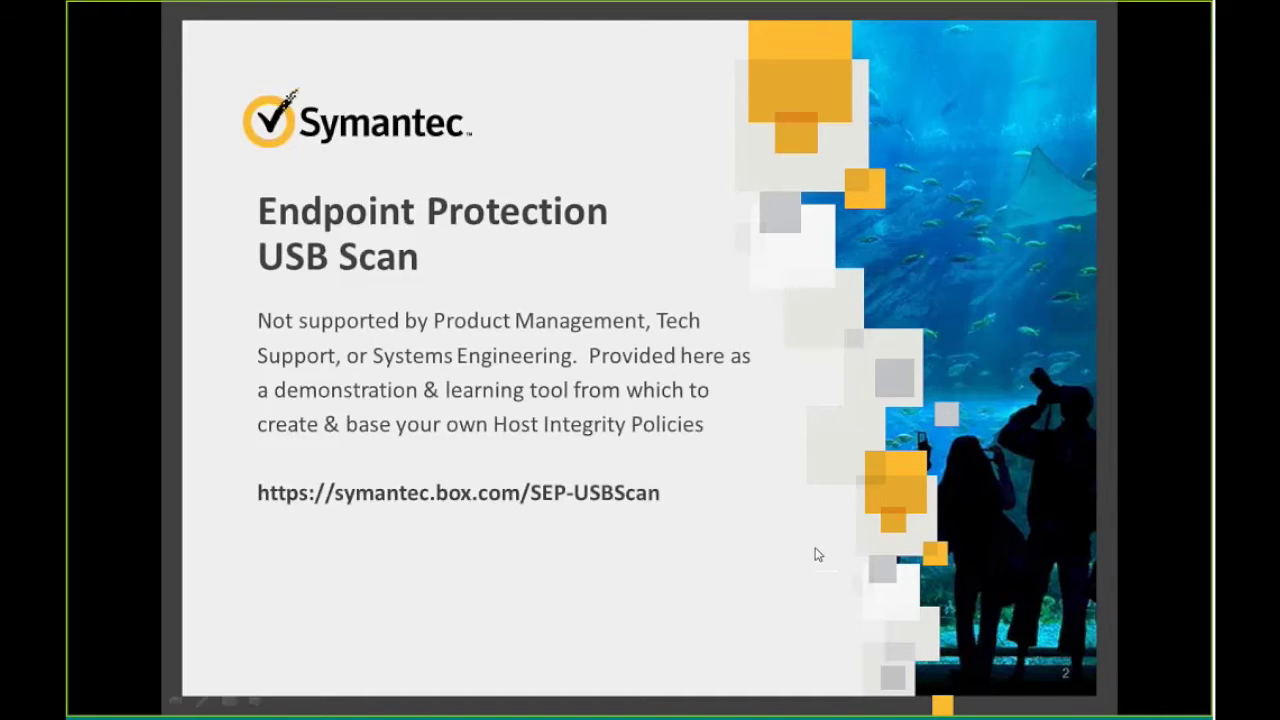
key(Escape)
click(787, 470)
drag(787, 470, 332, 434)
key(ctrl+c)
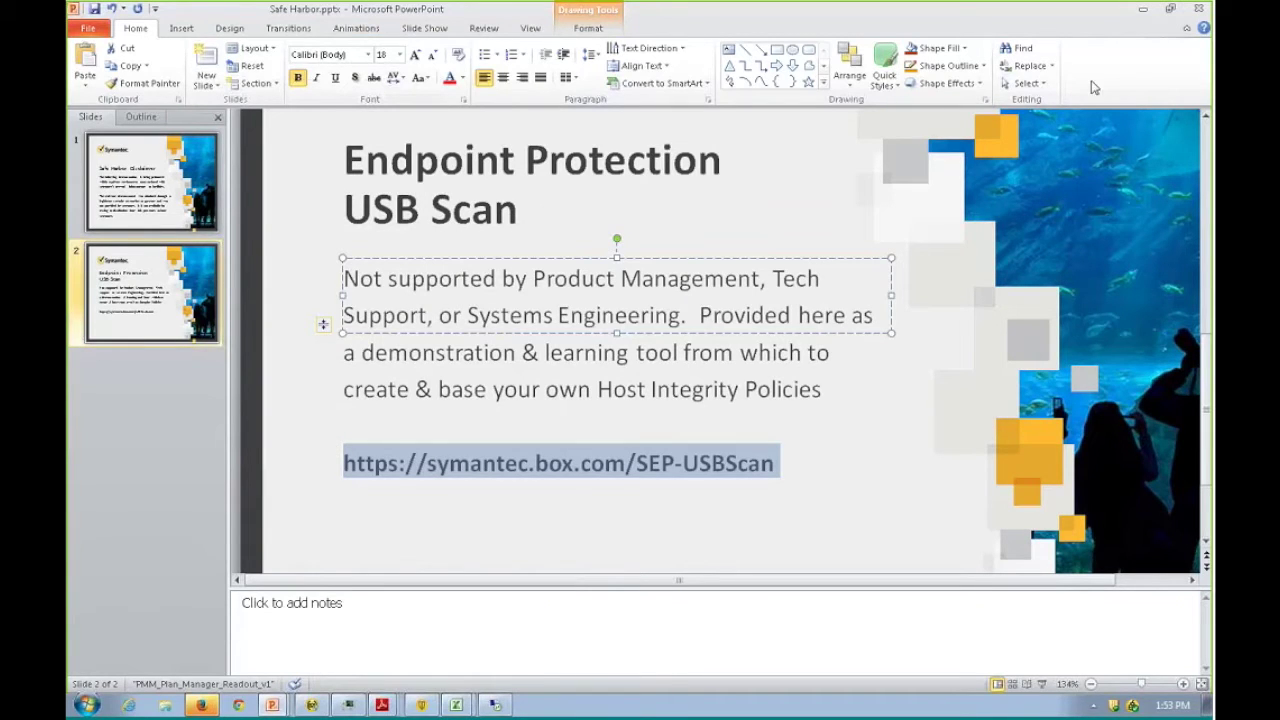
Step: Load the copied Box link in a new Firefox tab
click(1145, 12)
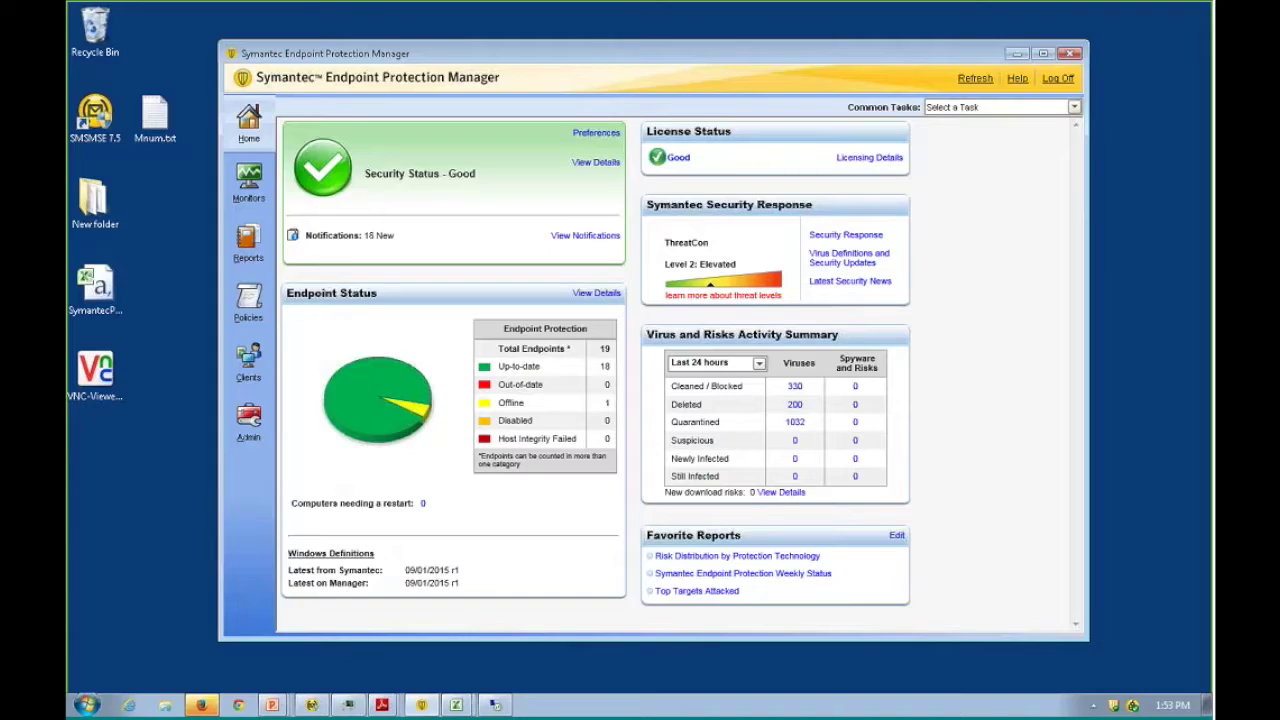
key(alt+Tab)
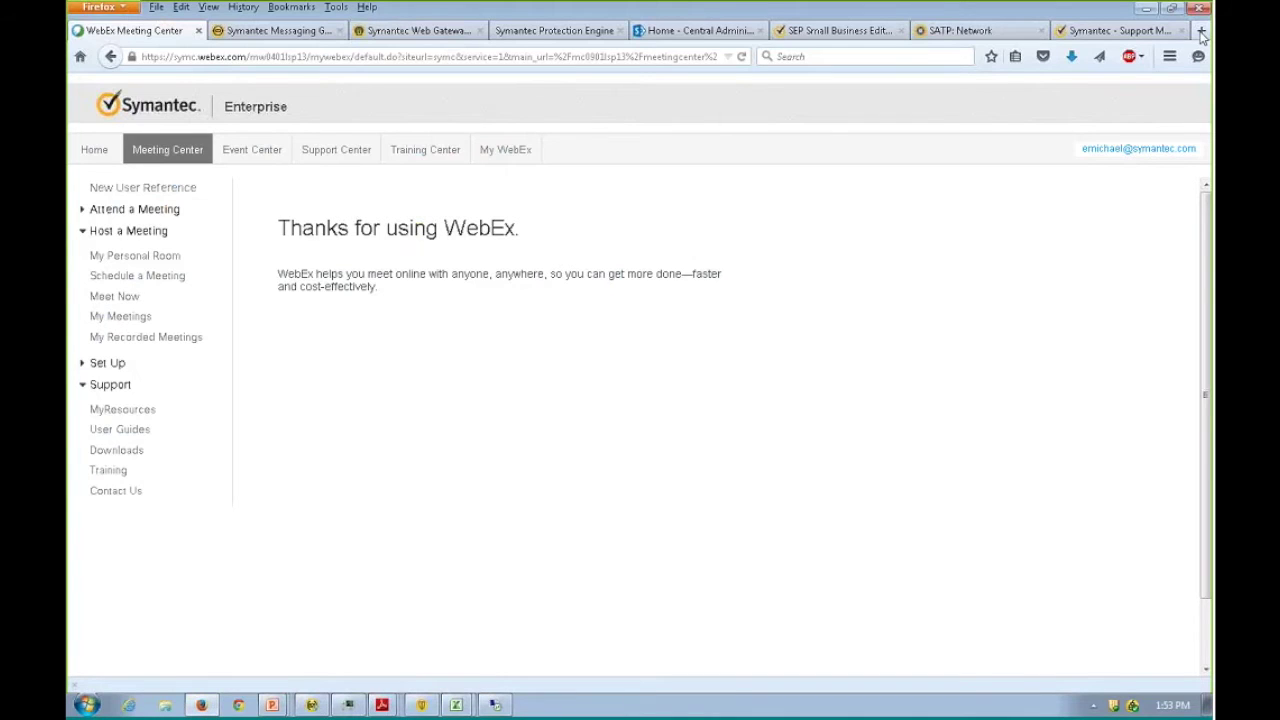
key(ctrl+t)
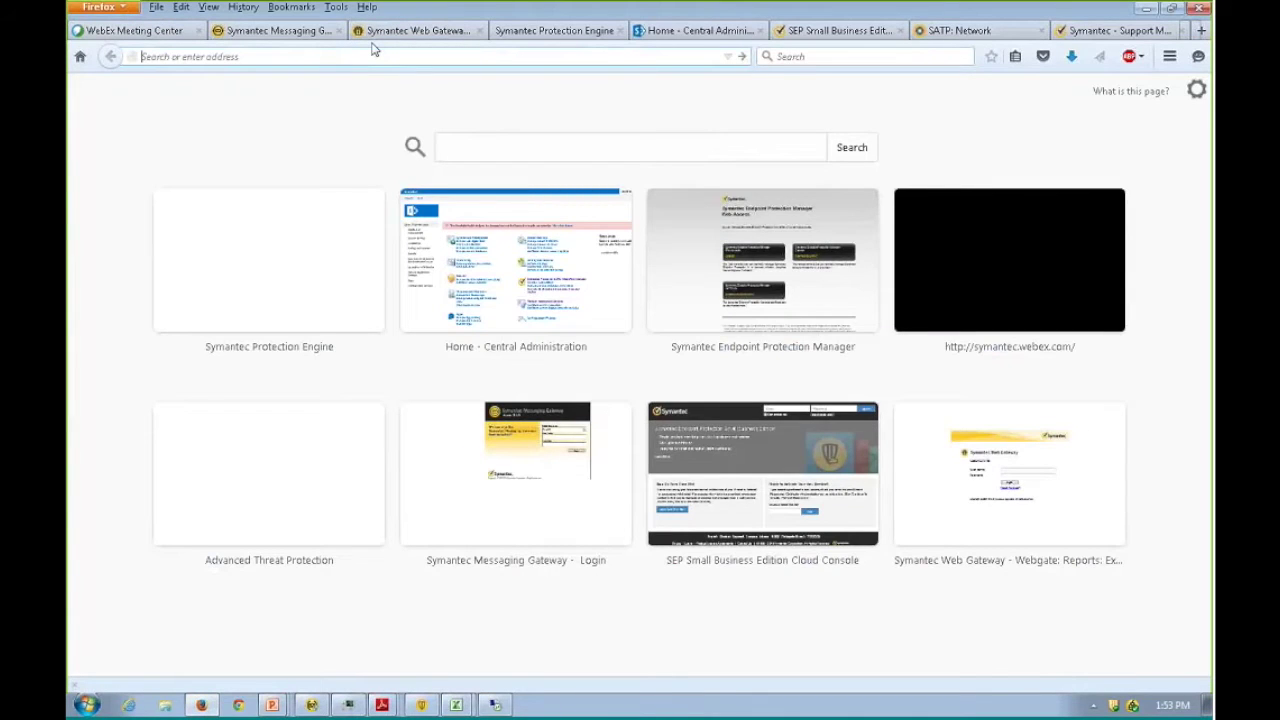
key(ctrl+v)
key(Return)
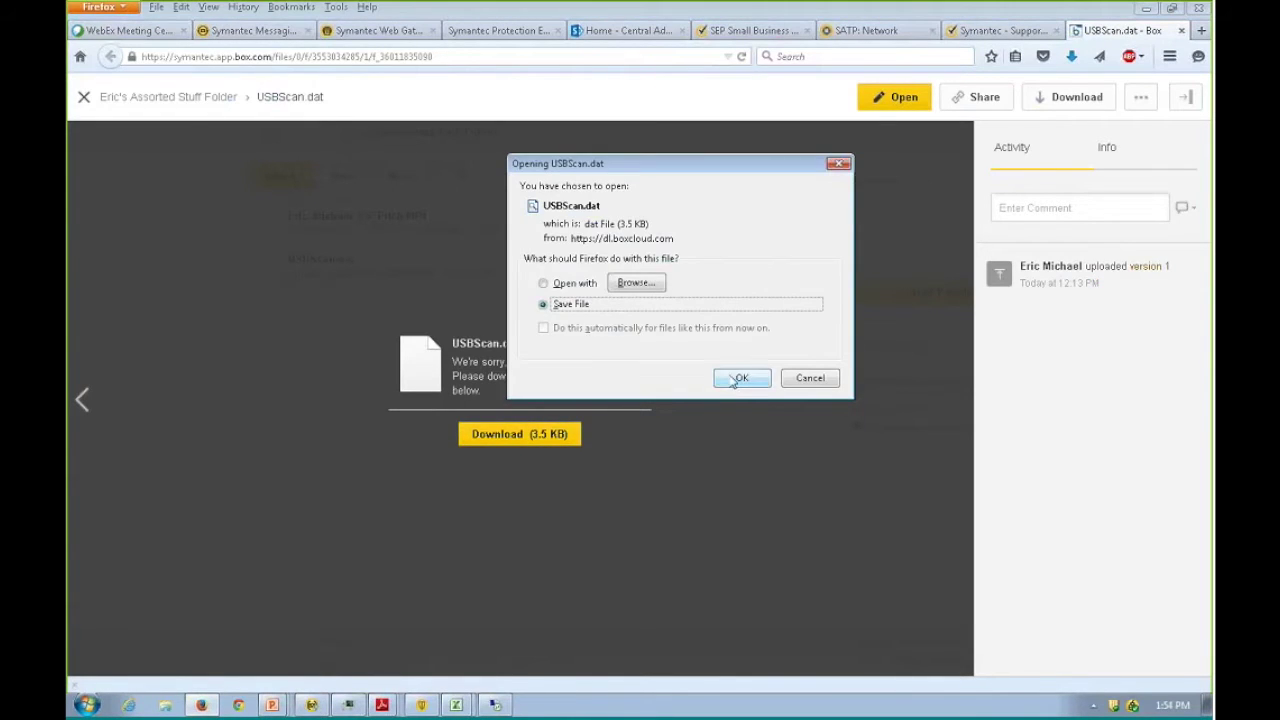
Step: Save USBScan.dat to the desktop and minimize Firefox
click(742, 377)
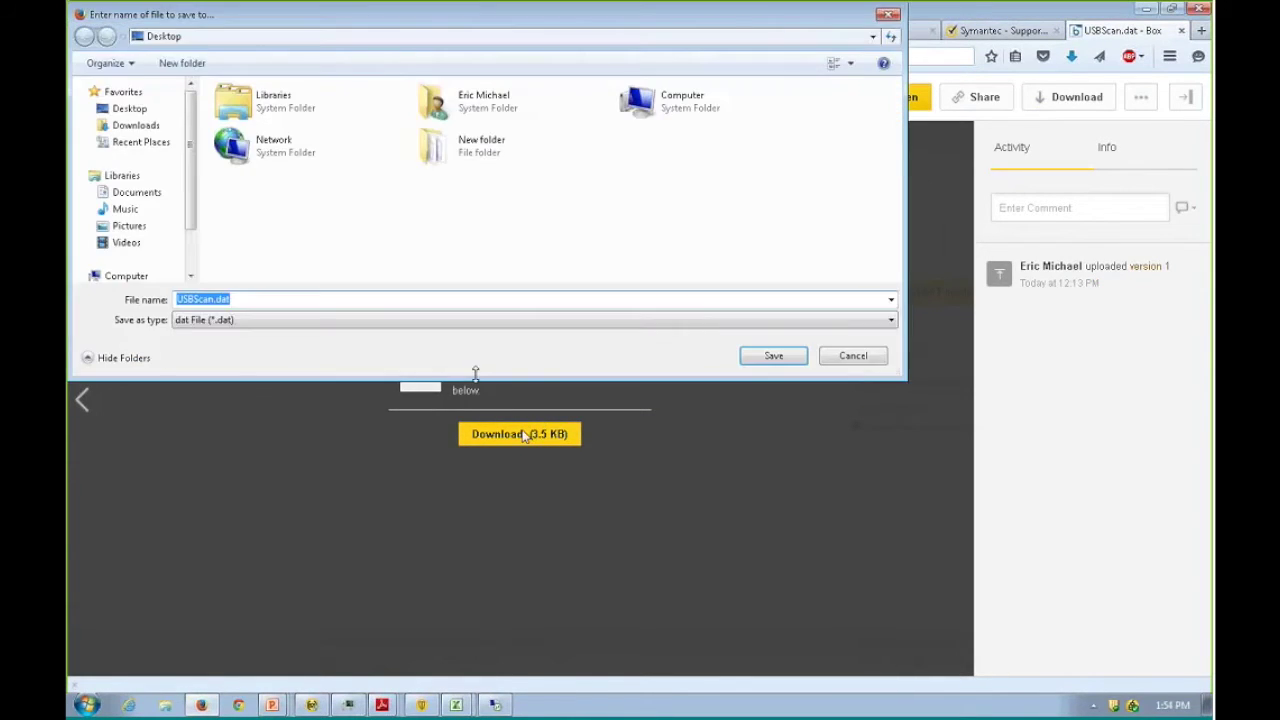
click(760, 358)
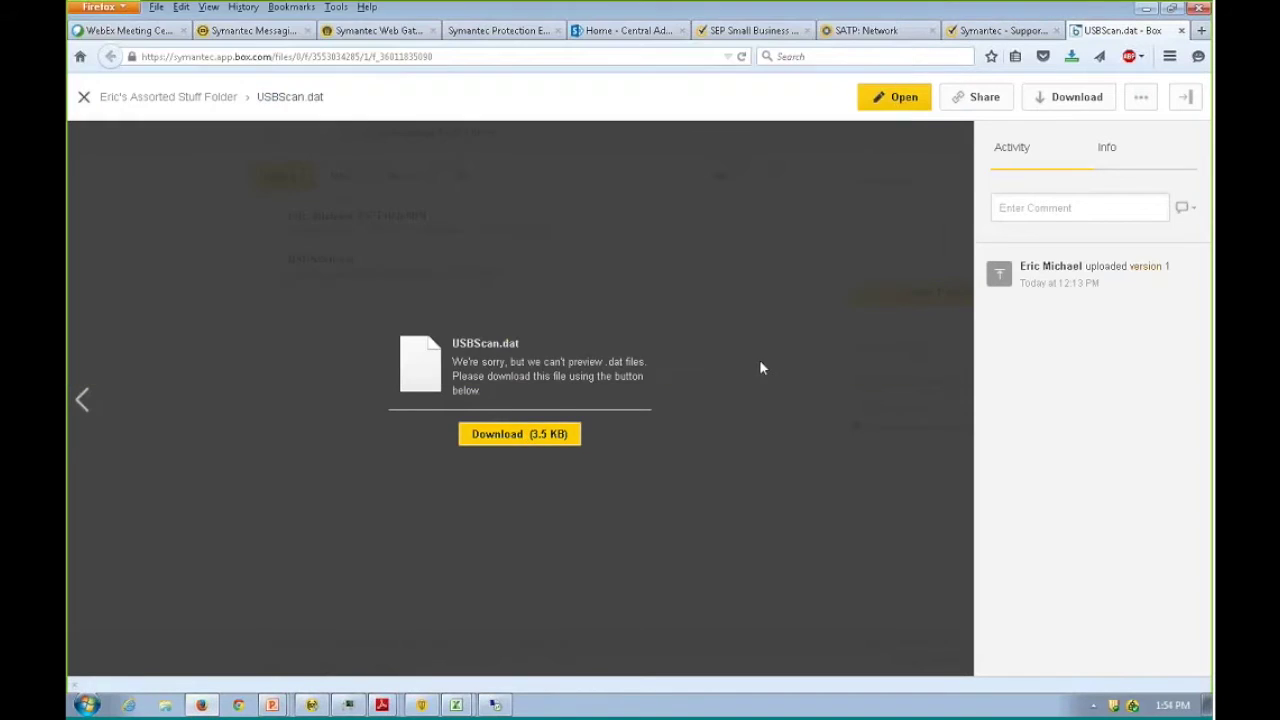
click(1146, 7)
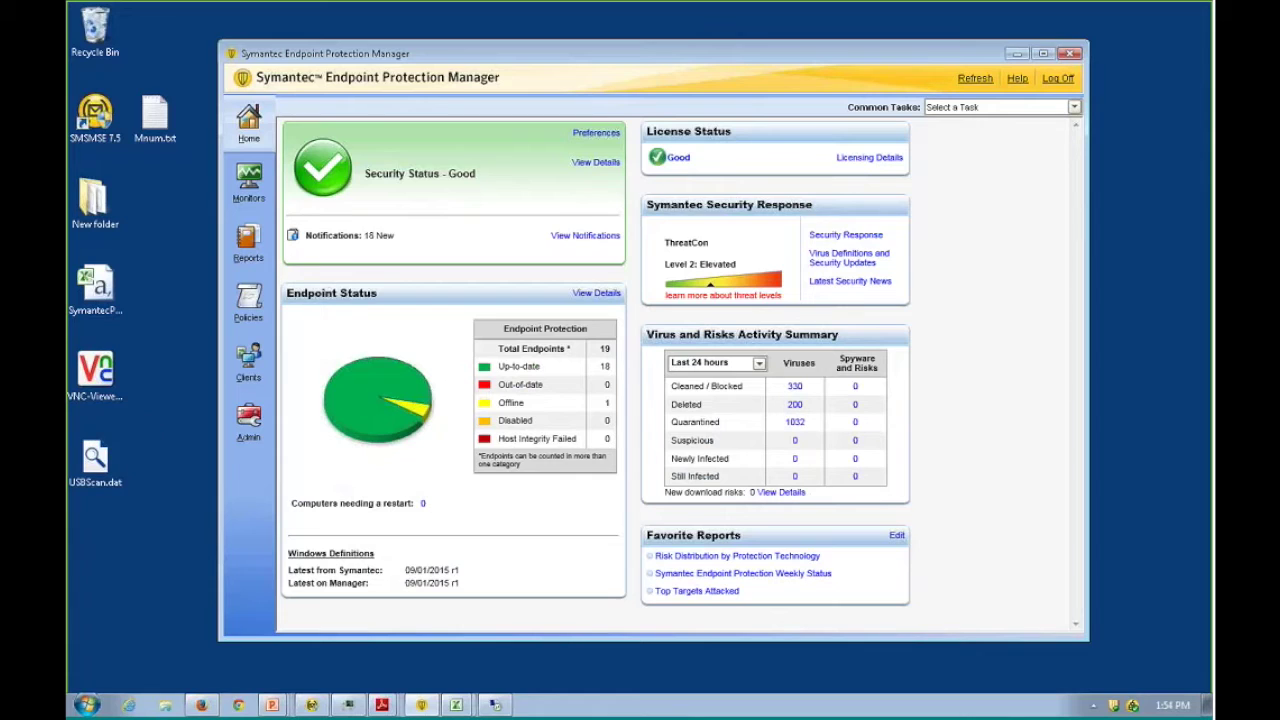
Step: Import USBScan.dat from the desktop as a Host Integrity policy
click(232, 311)
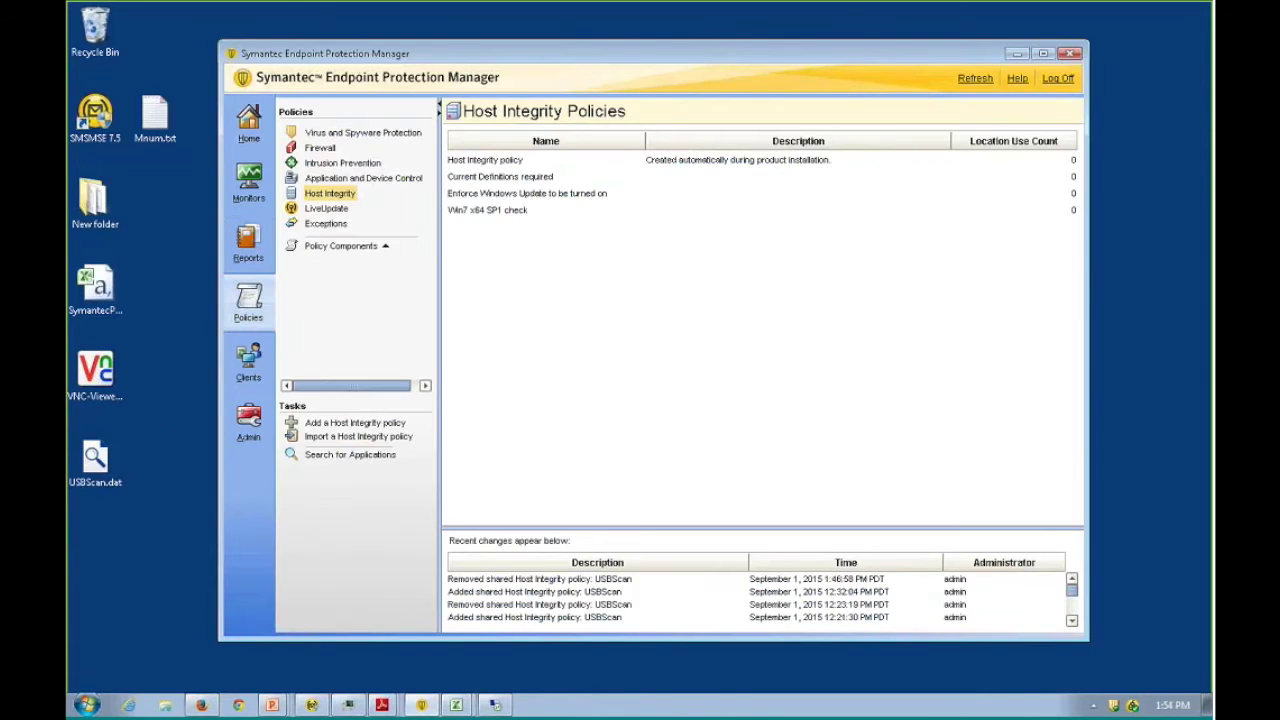
click(355, 423)
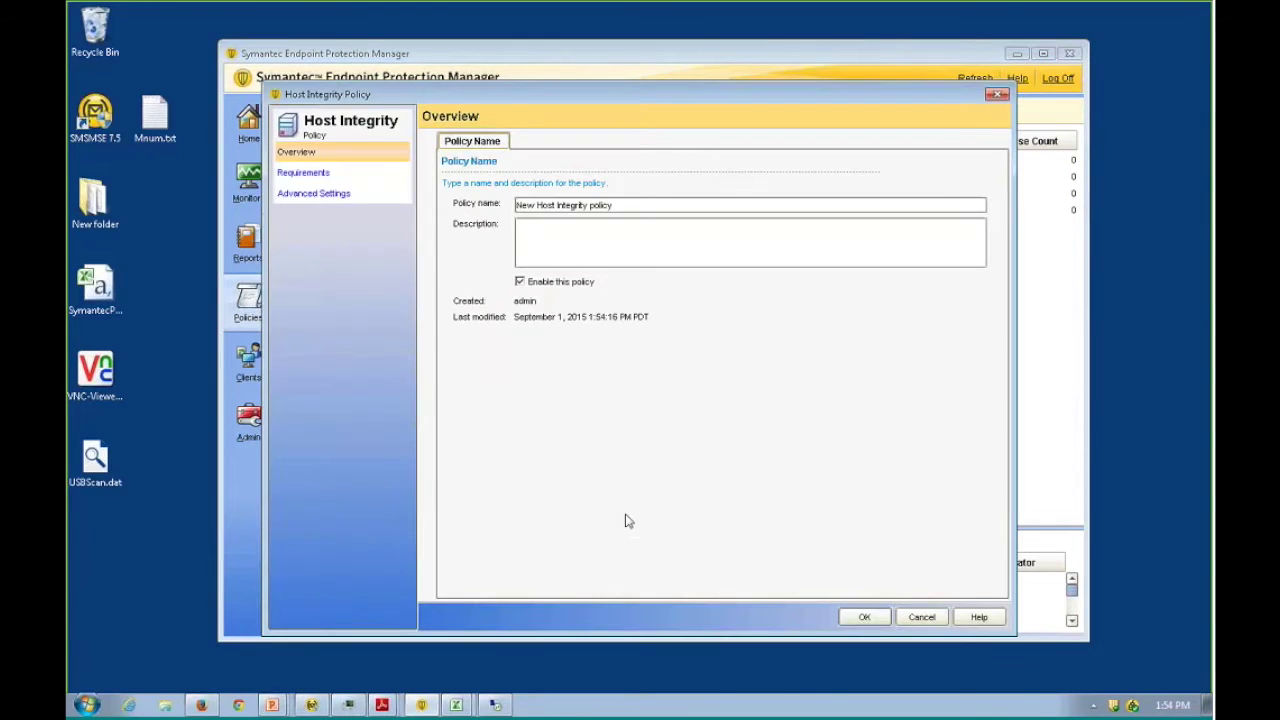
key(Escape)
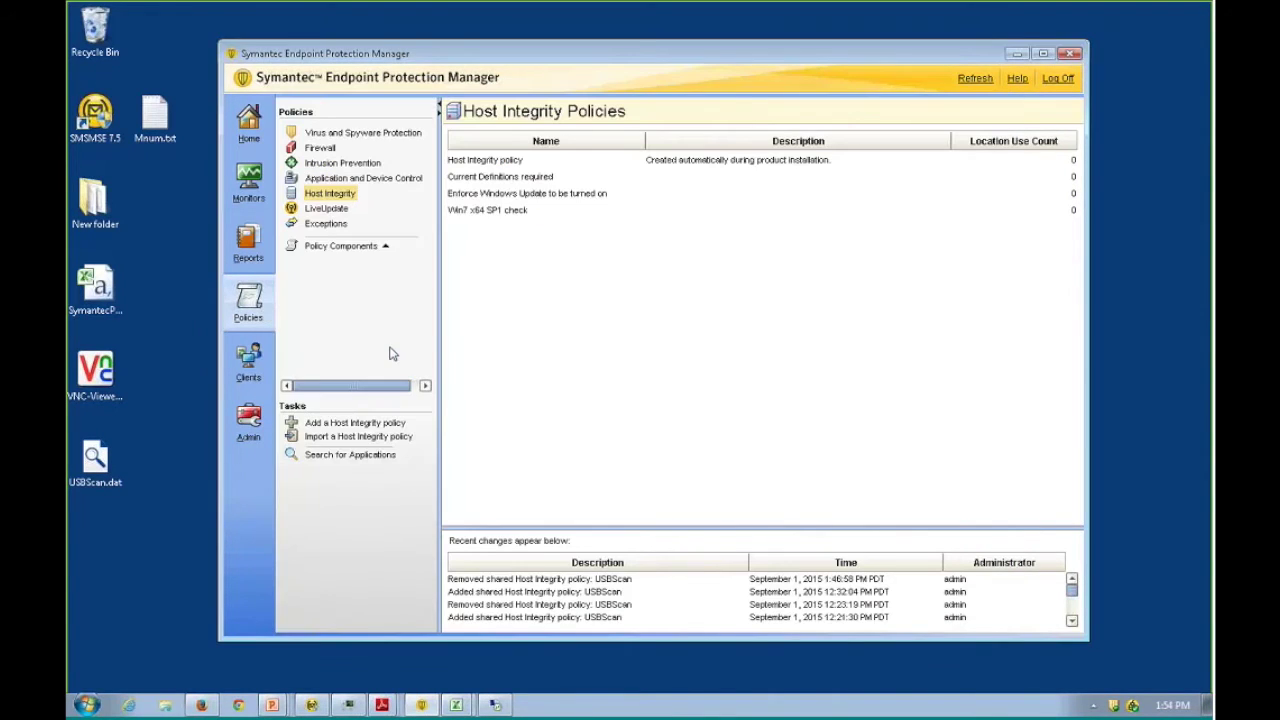
click(405, 439)
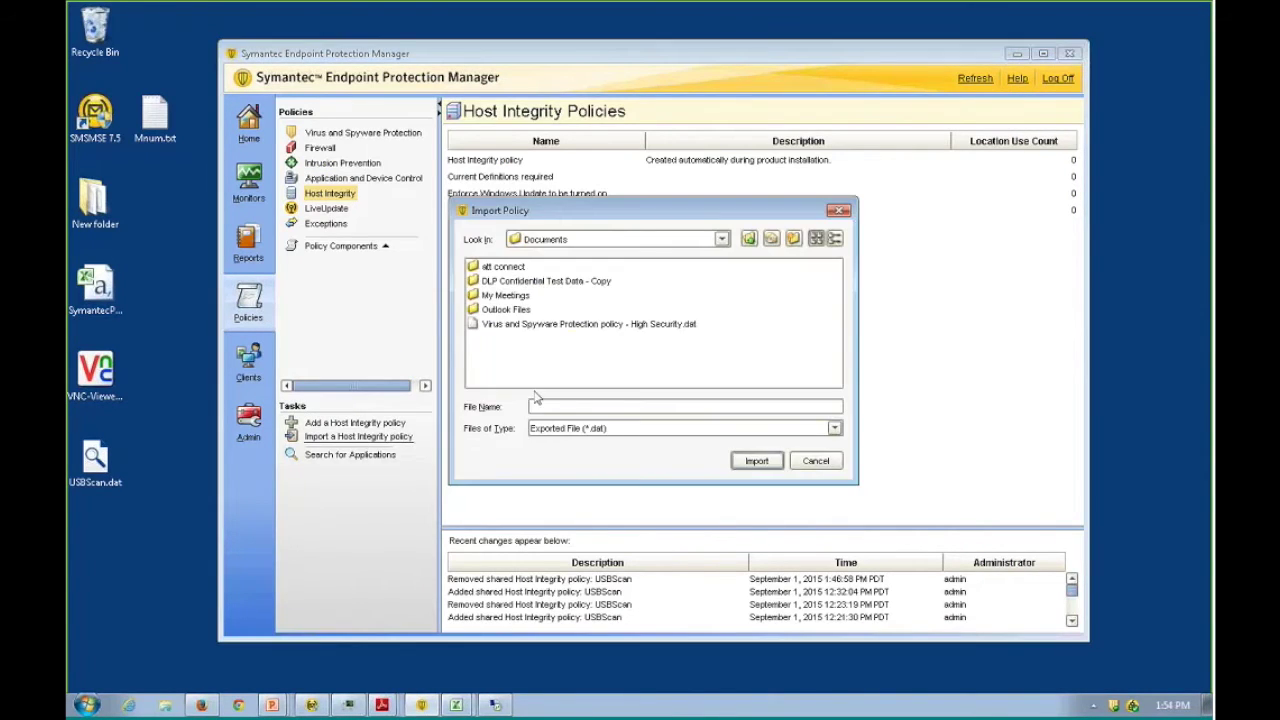
click(748, 240)
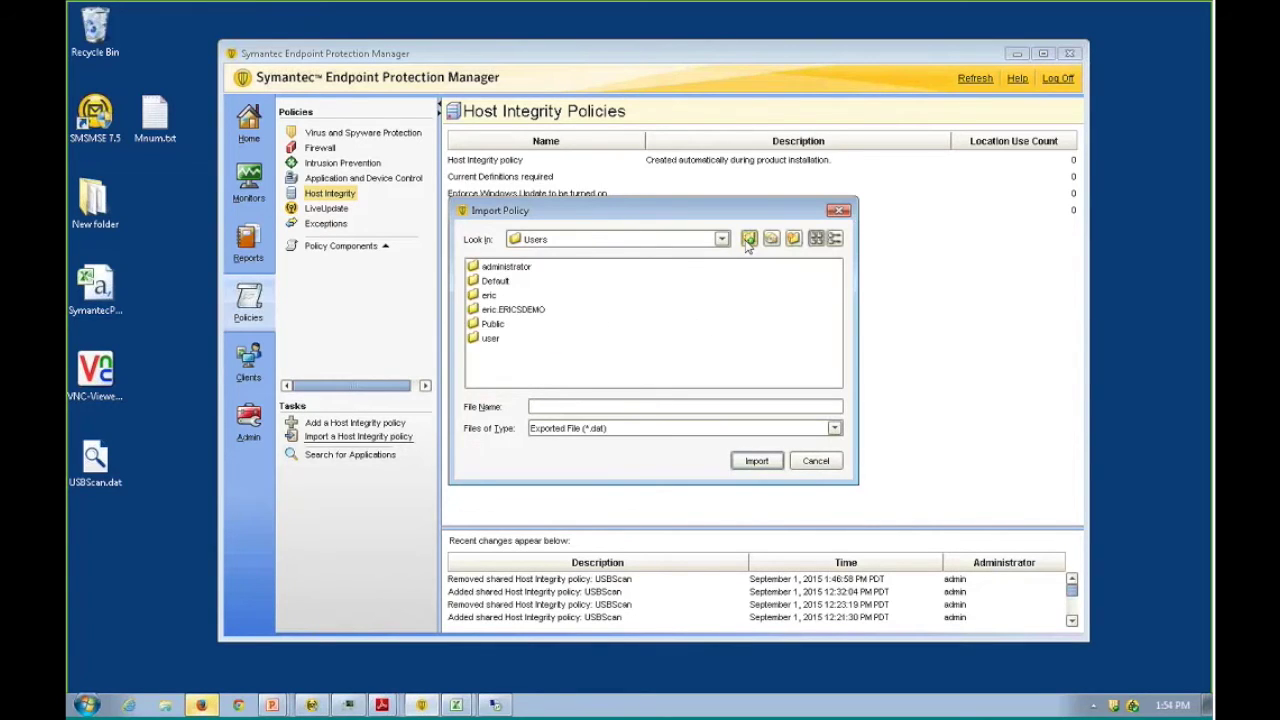
click(748, 240)
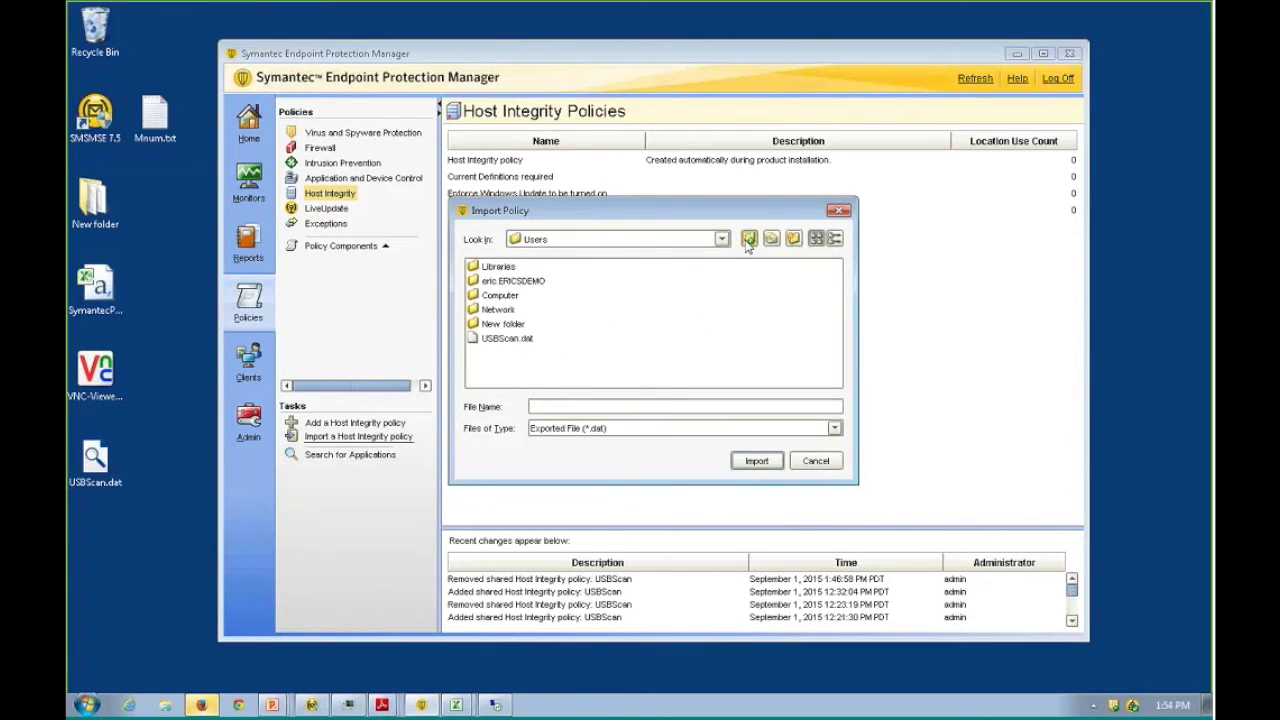
click(507, 338)
click(756, 461)
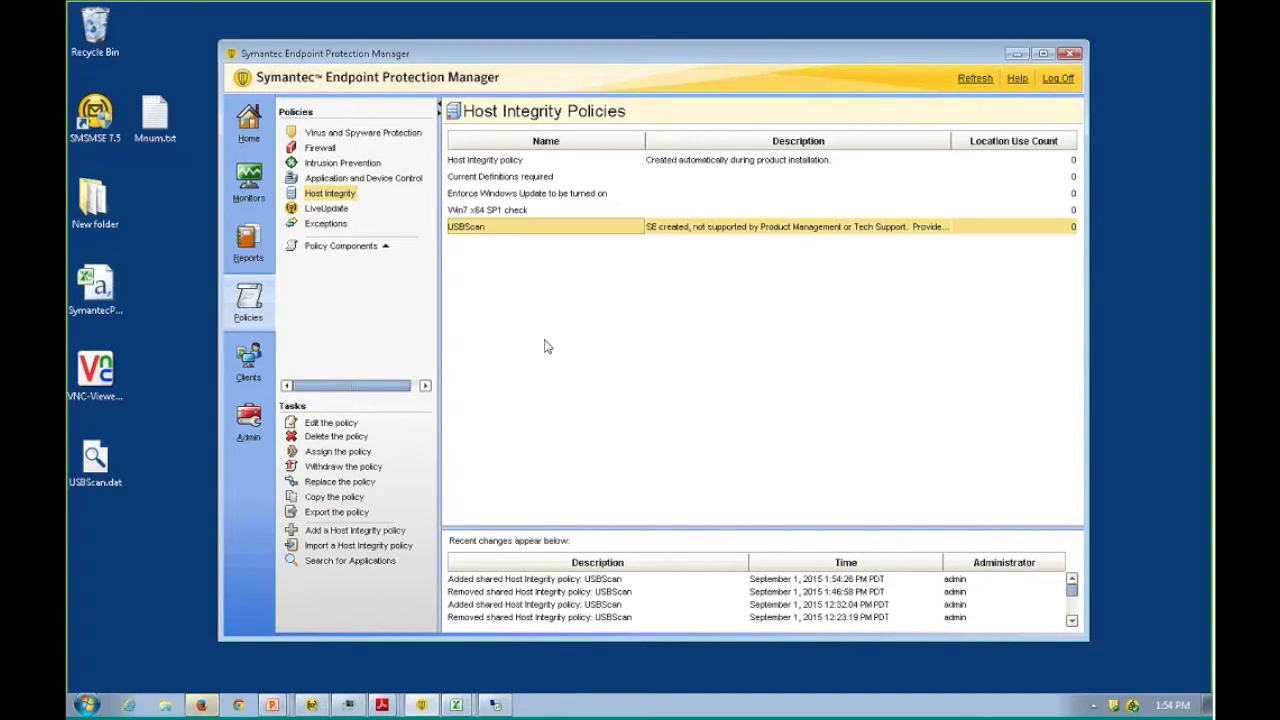
Step: Open the USBScan policy's USB Scan on Connect requirement script
click(345, 424)
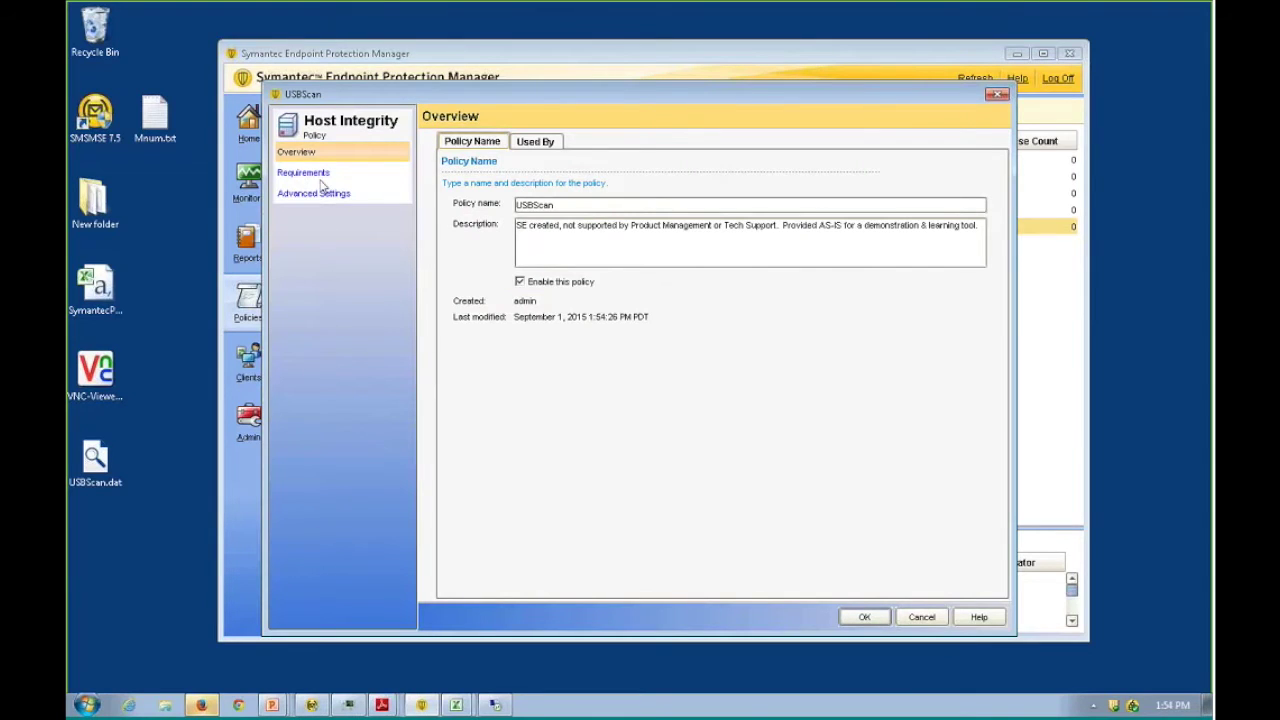
click(318, 176)
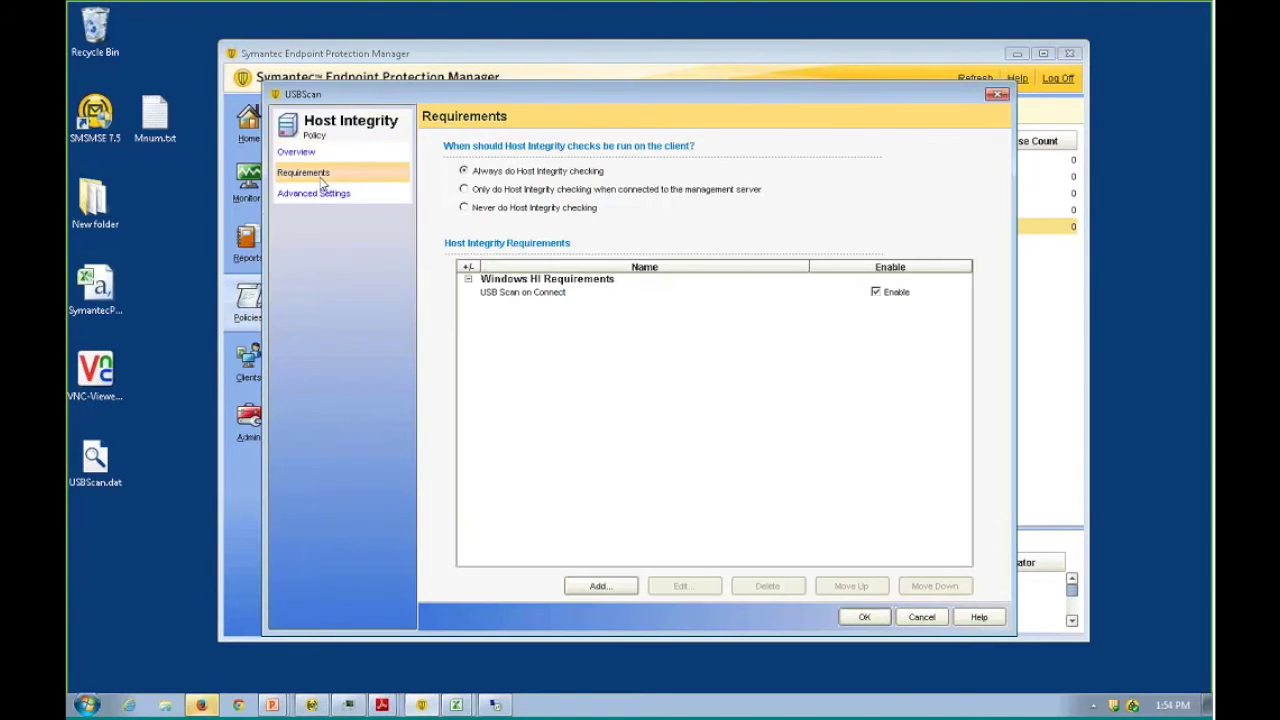
click(505, 294)
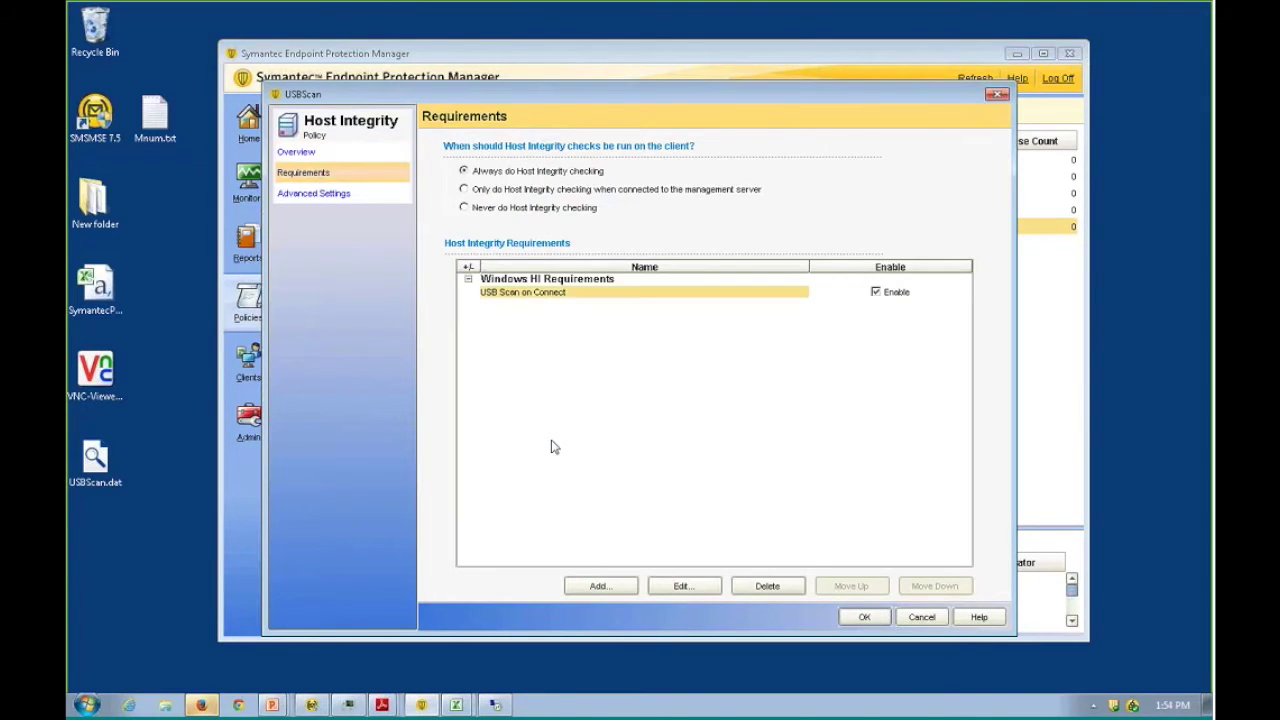
click(686, 588)
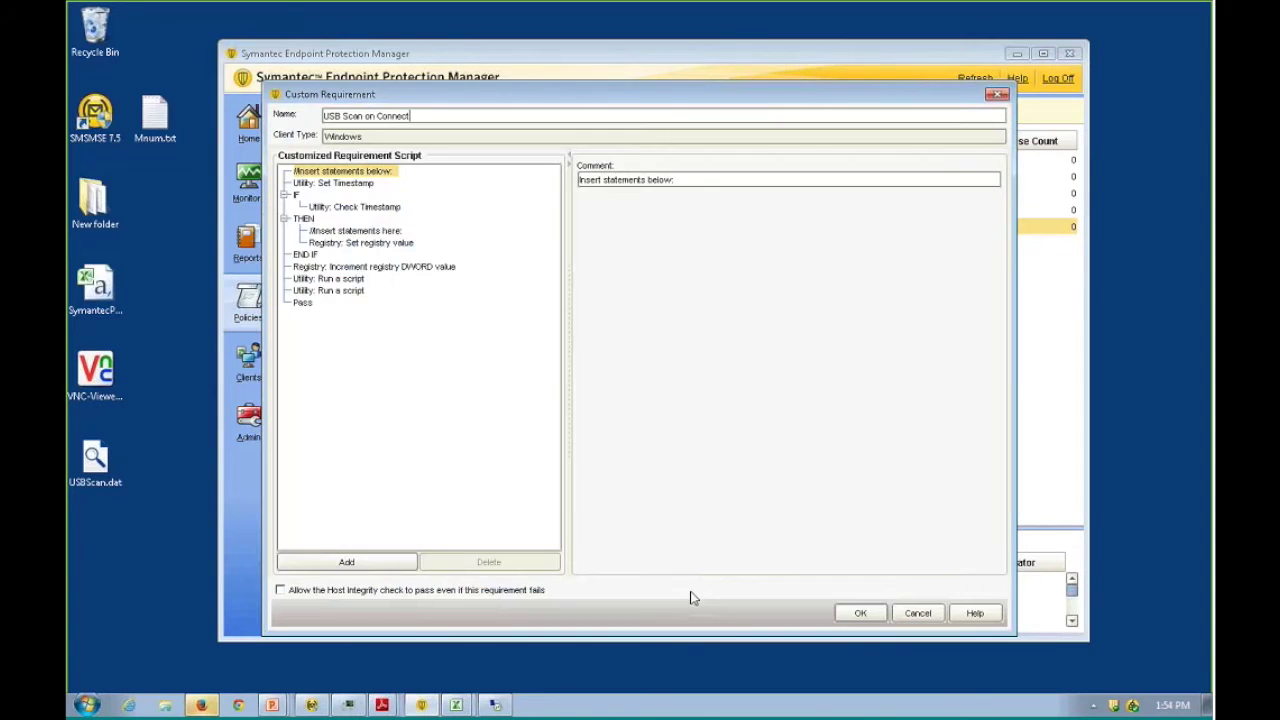
Step: Review the timestamp, comment and registry value steps, including the registry key path
click(346, 189)
click(348, 207)
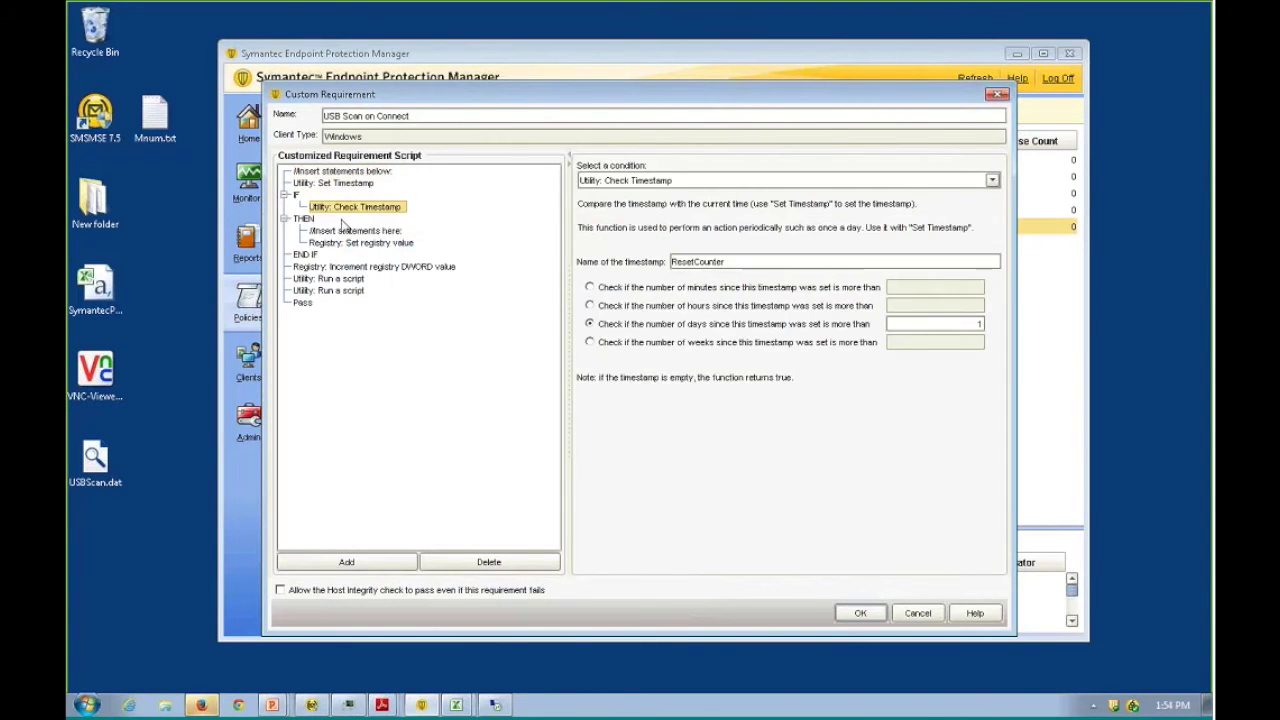
click(350, 231)
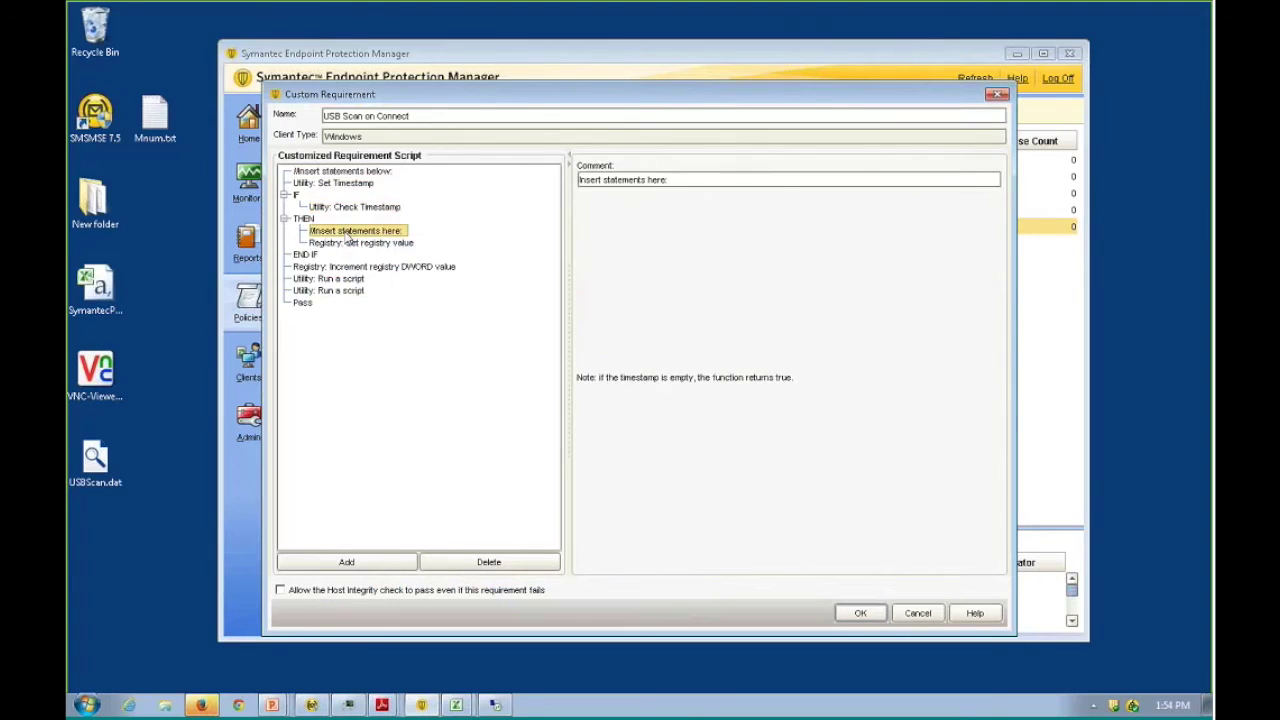
click(347, 244)
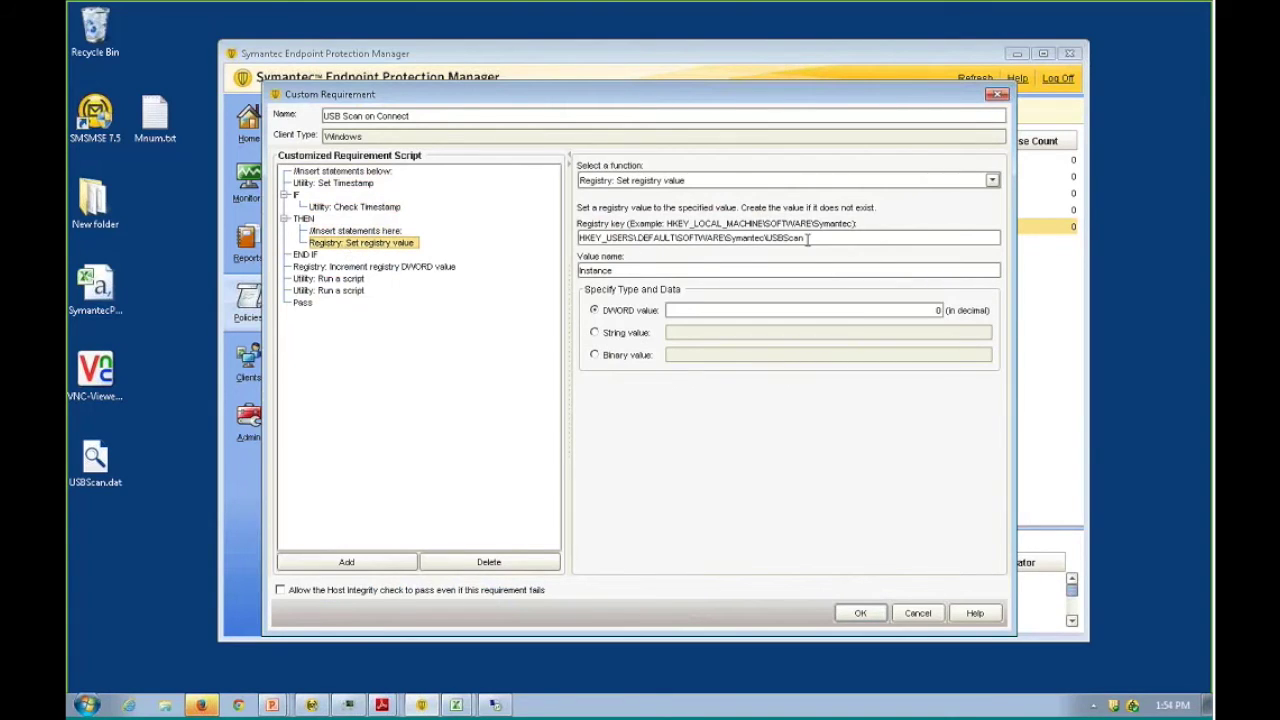
triple_click(578, 238)
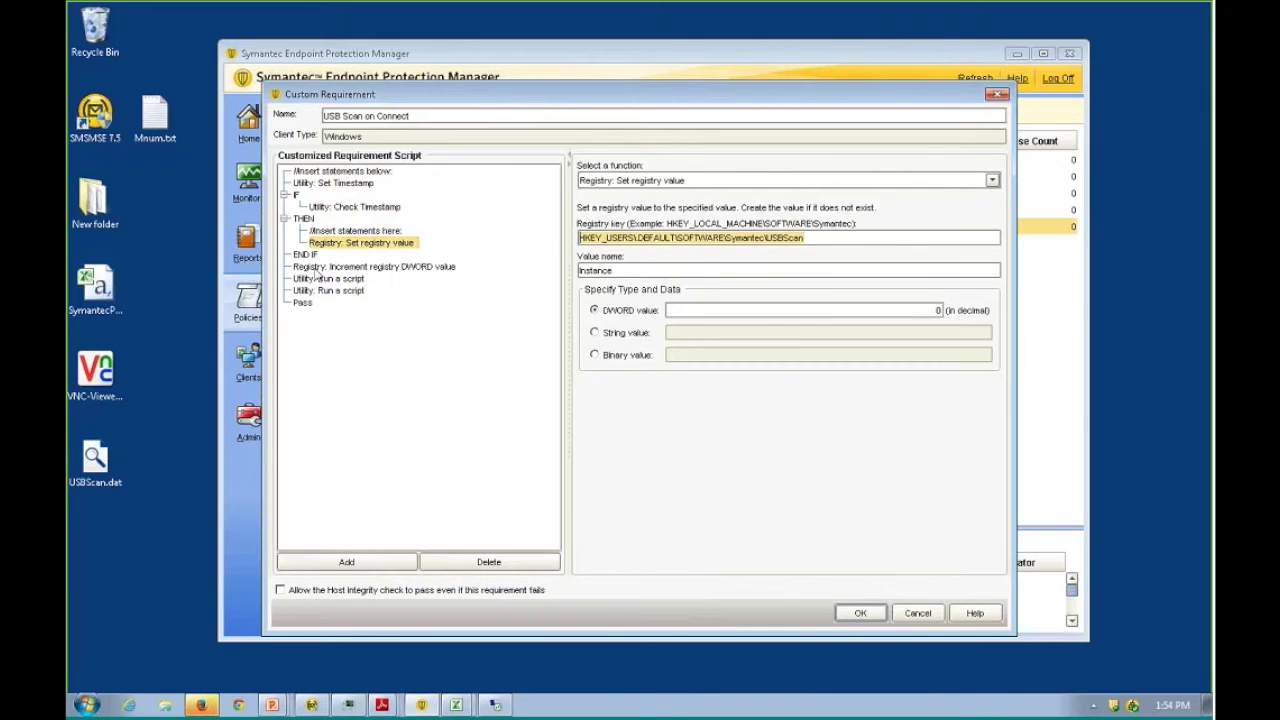
click(316, 267)
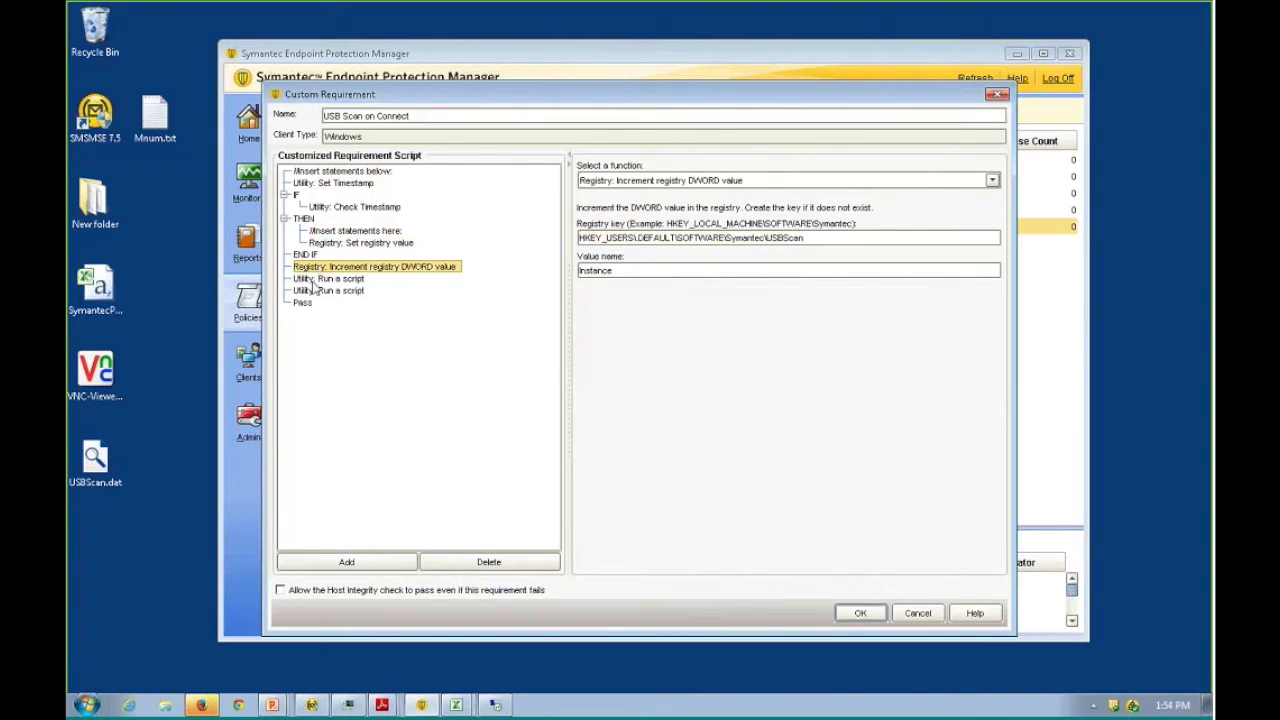
Step: Review the Run a script steps, noting the doscan.exe reference and USBScan.vbs
click(316, 279)
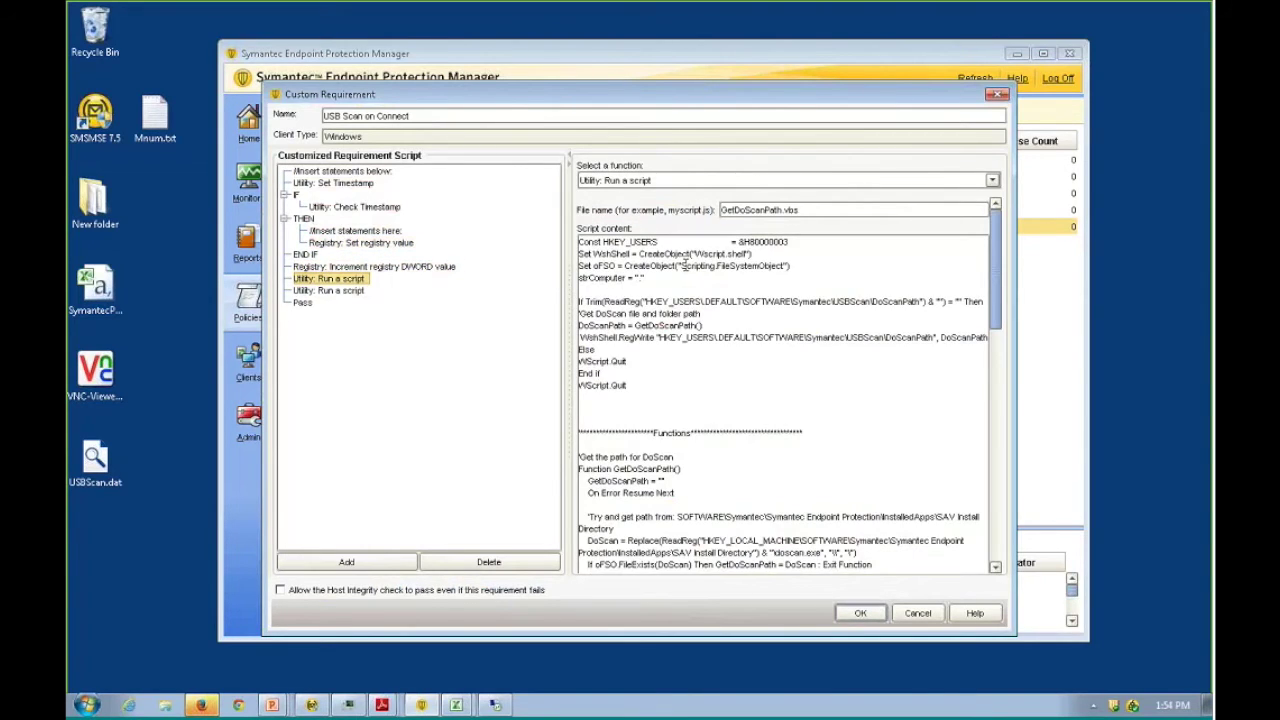
drag(992, 269, 995, 290)
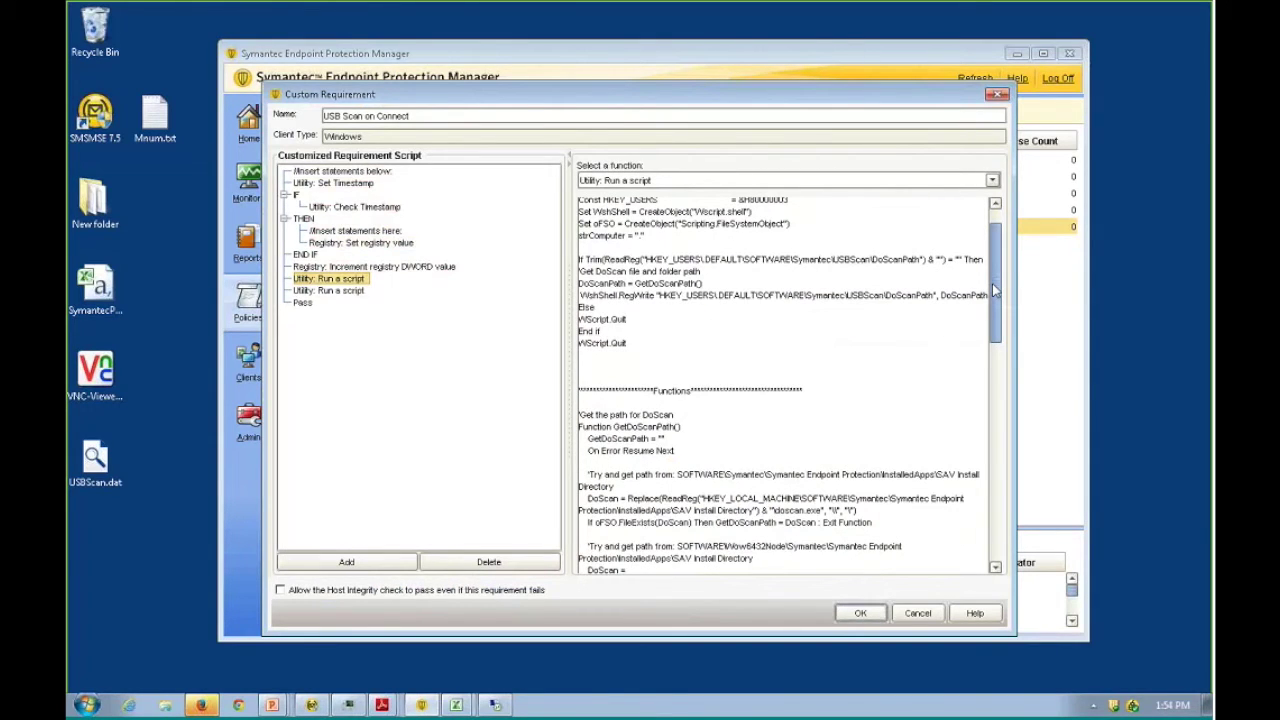
drag(995, 290, 991, 338)
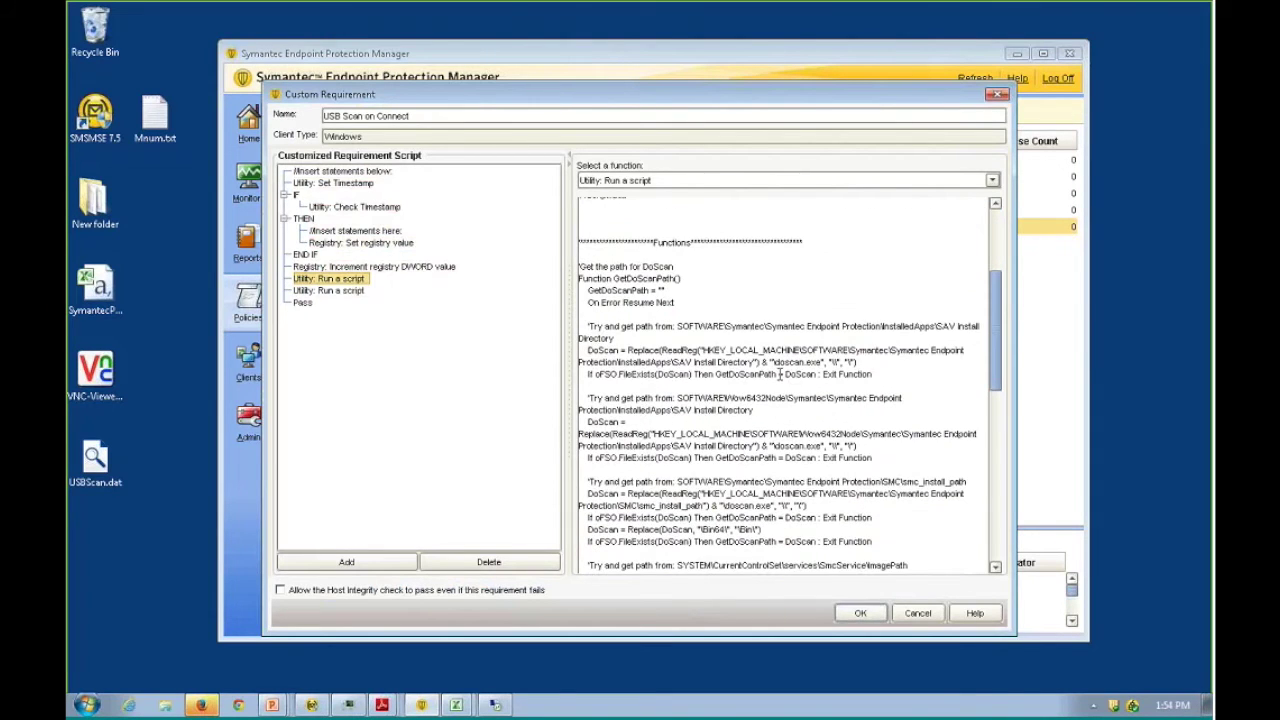
drag(772, 363, 818, 364)
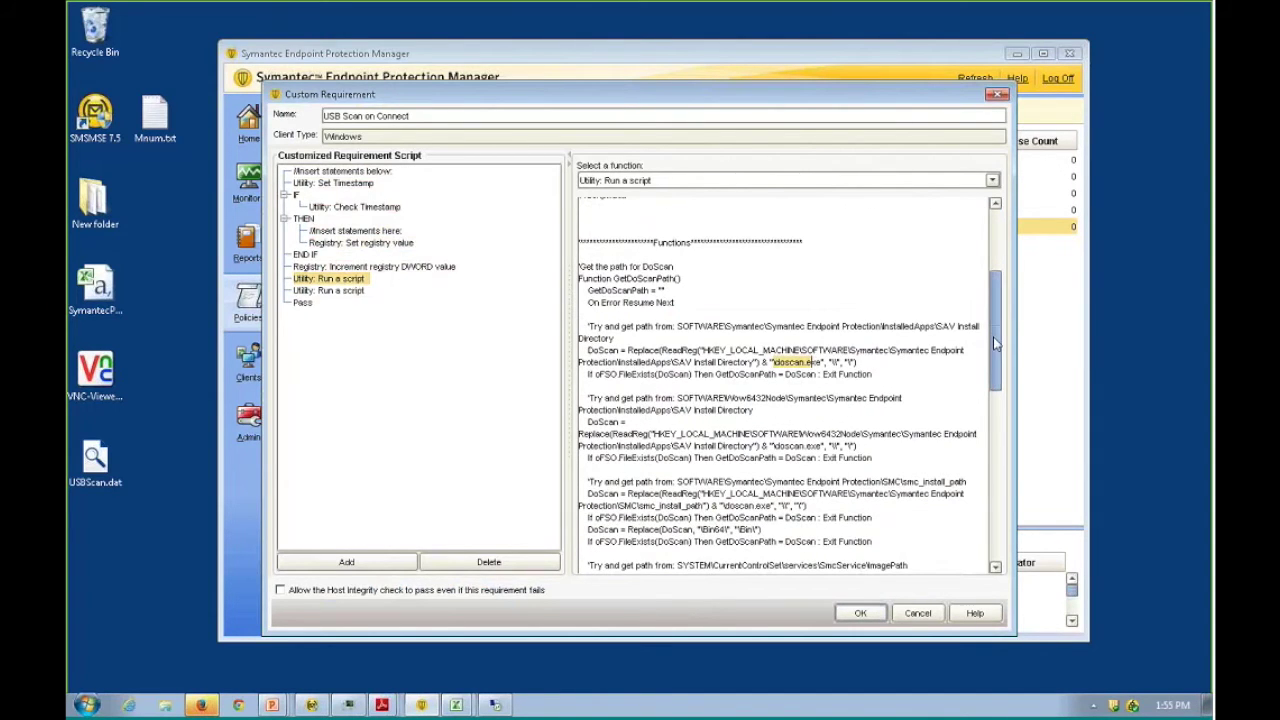
drag(993, 336, 975, 522)
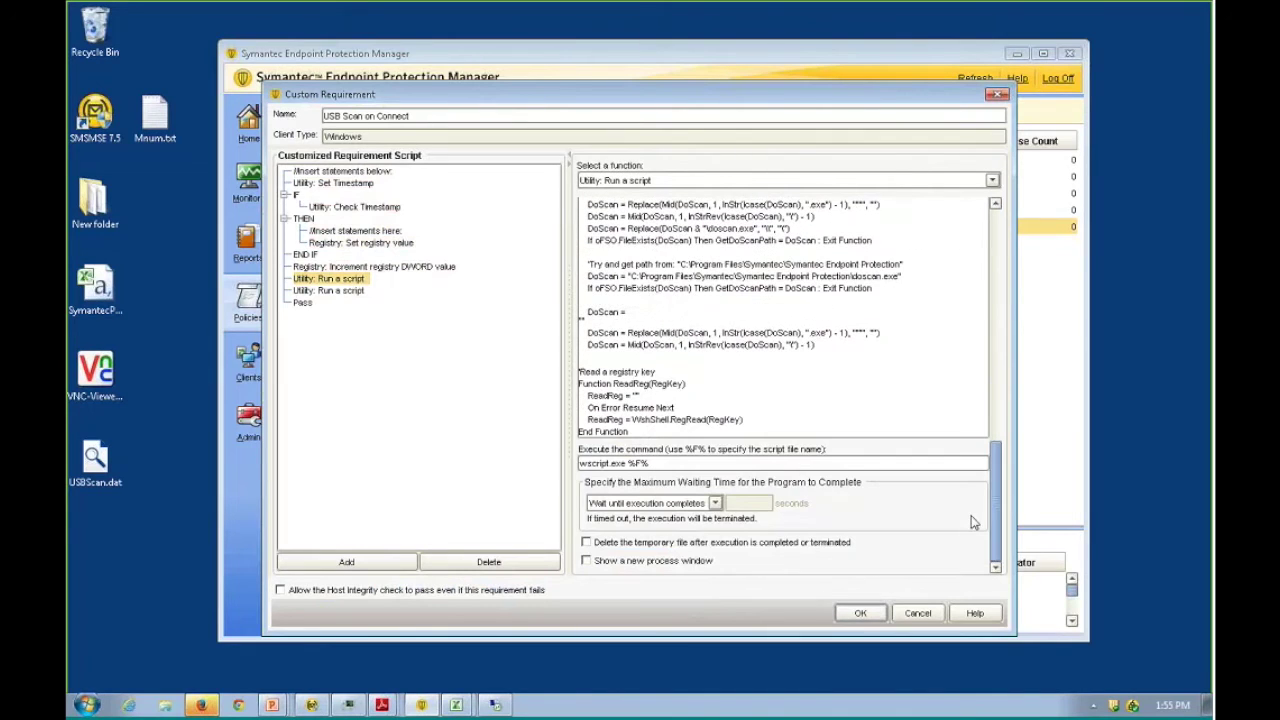
click(349, 292)
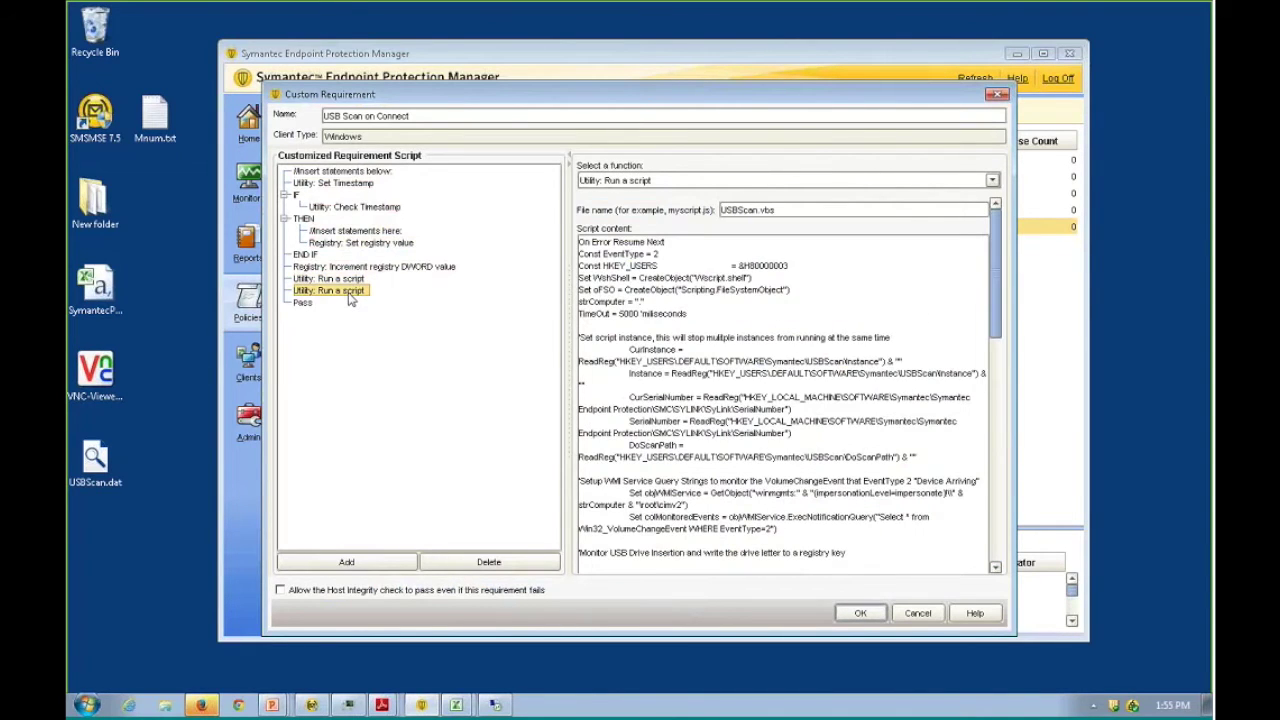
Step: Cancel the Custom Requirement and USBScan policy dialogs, then switch to the client session
click(918, 612)
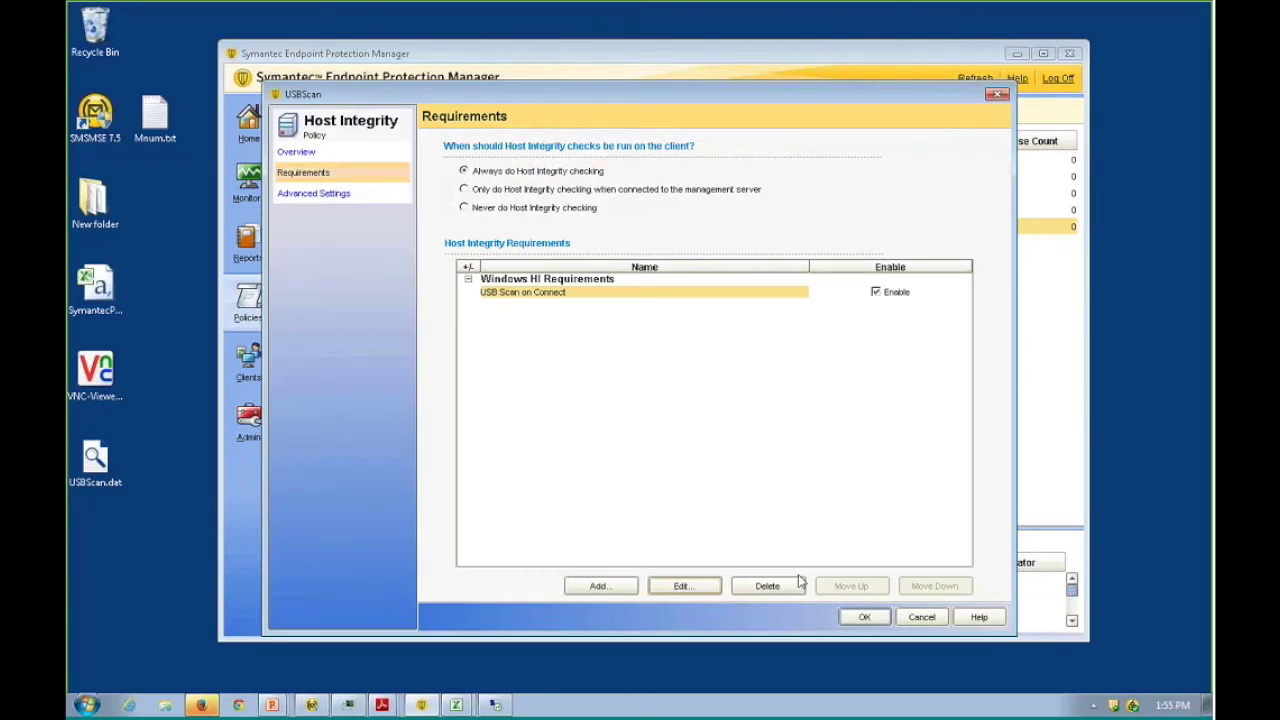
click(920, 616)
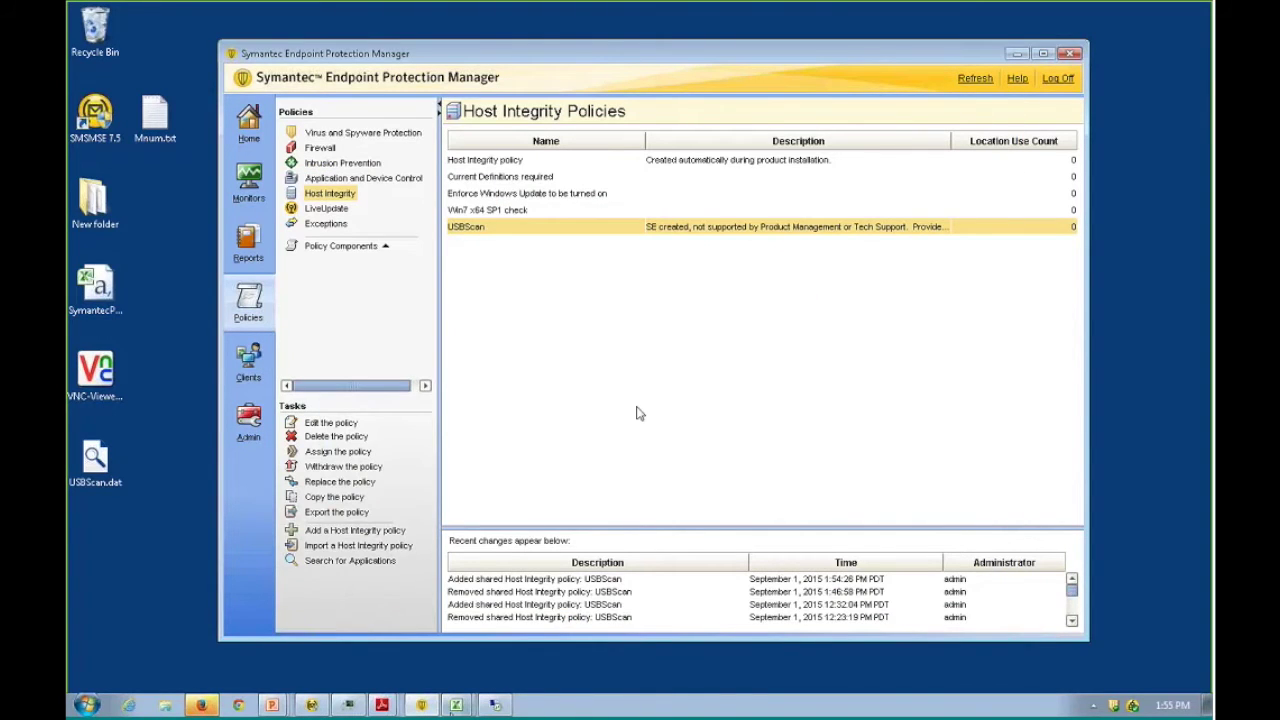
click(495, 705)
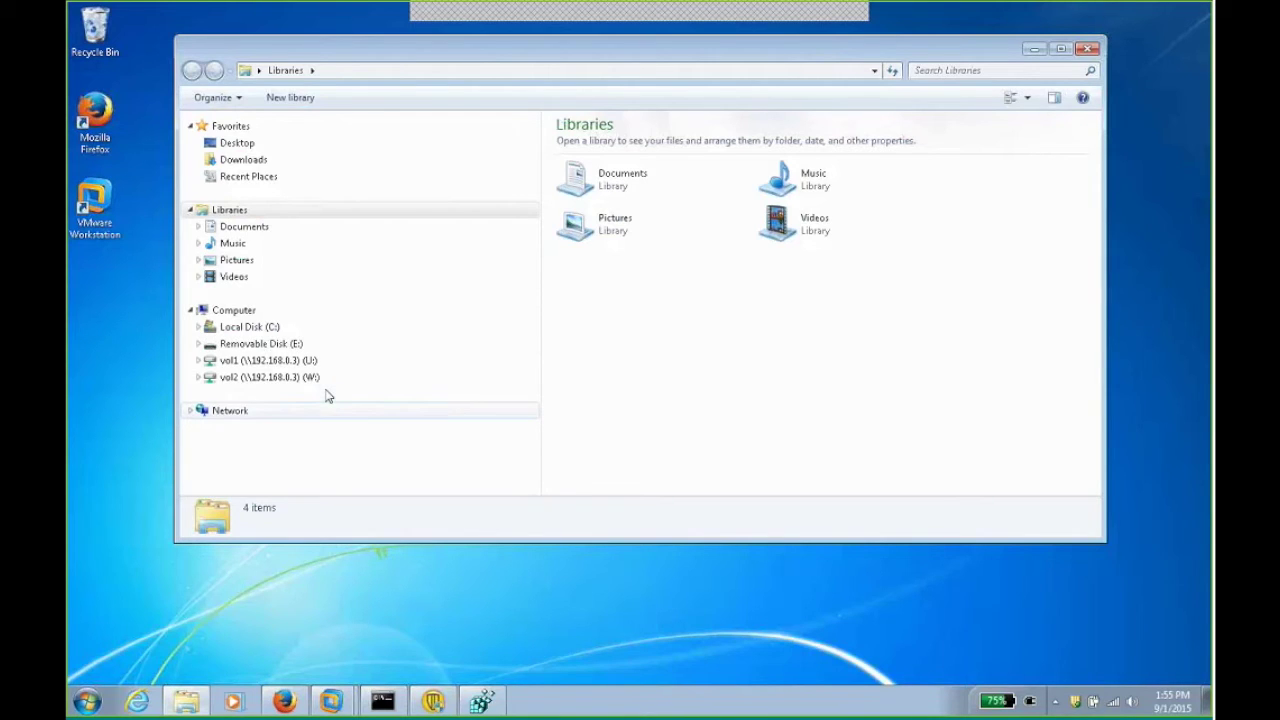
Step: Open Removable Disk (E:) and check details of eicar.com, Important Text Document.txt and The Big Presentation.pptx
click(272, 344)
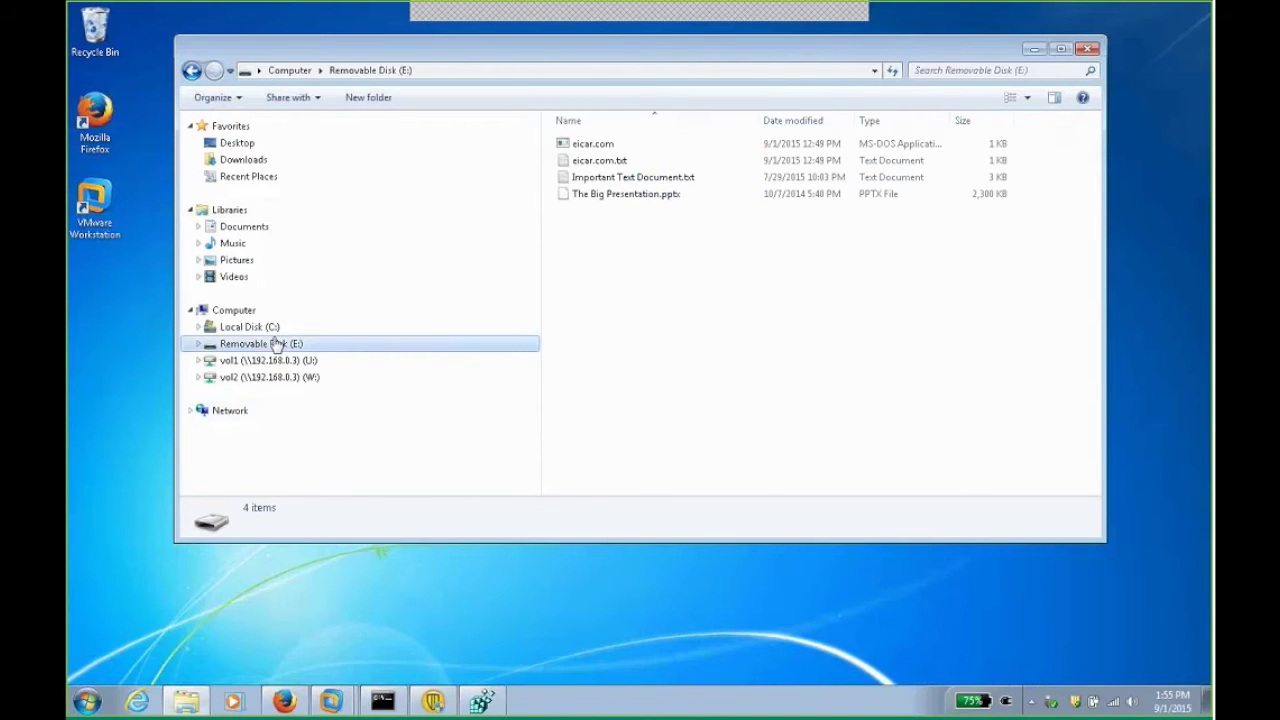
click(600, 146)
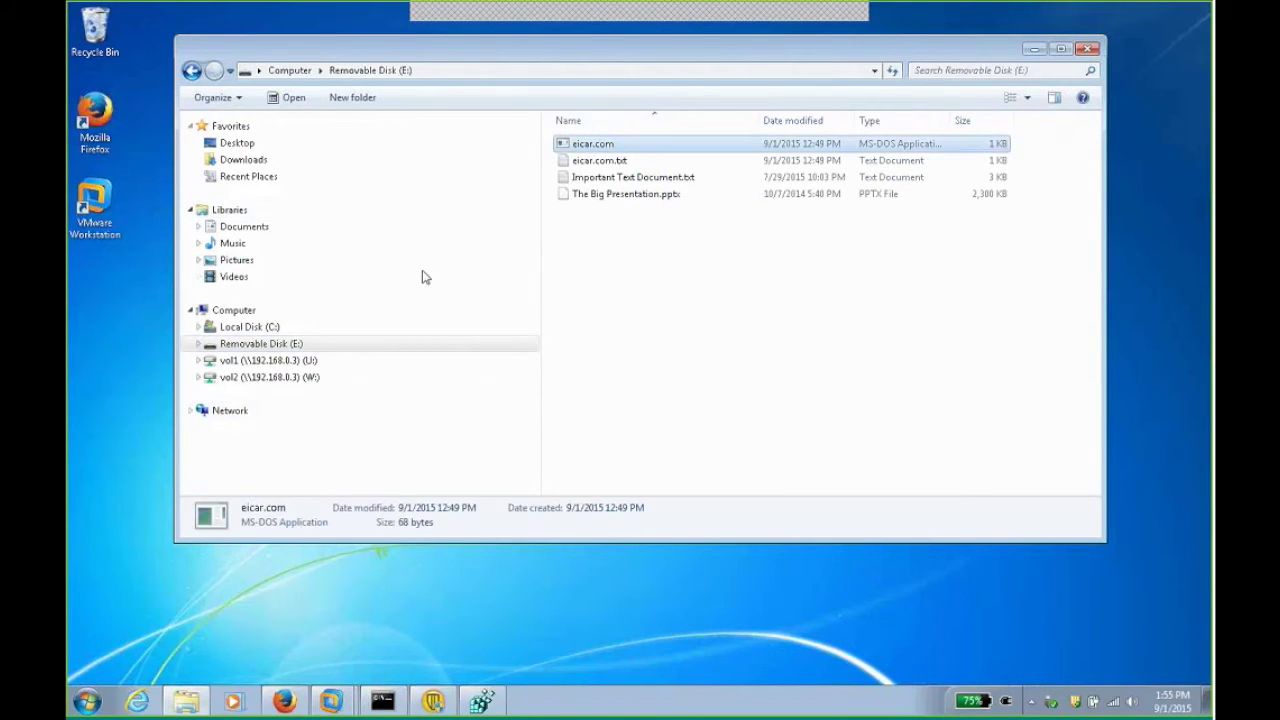
click(614, 177)
click(610, 196)
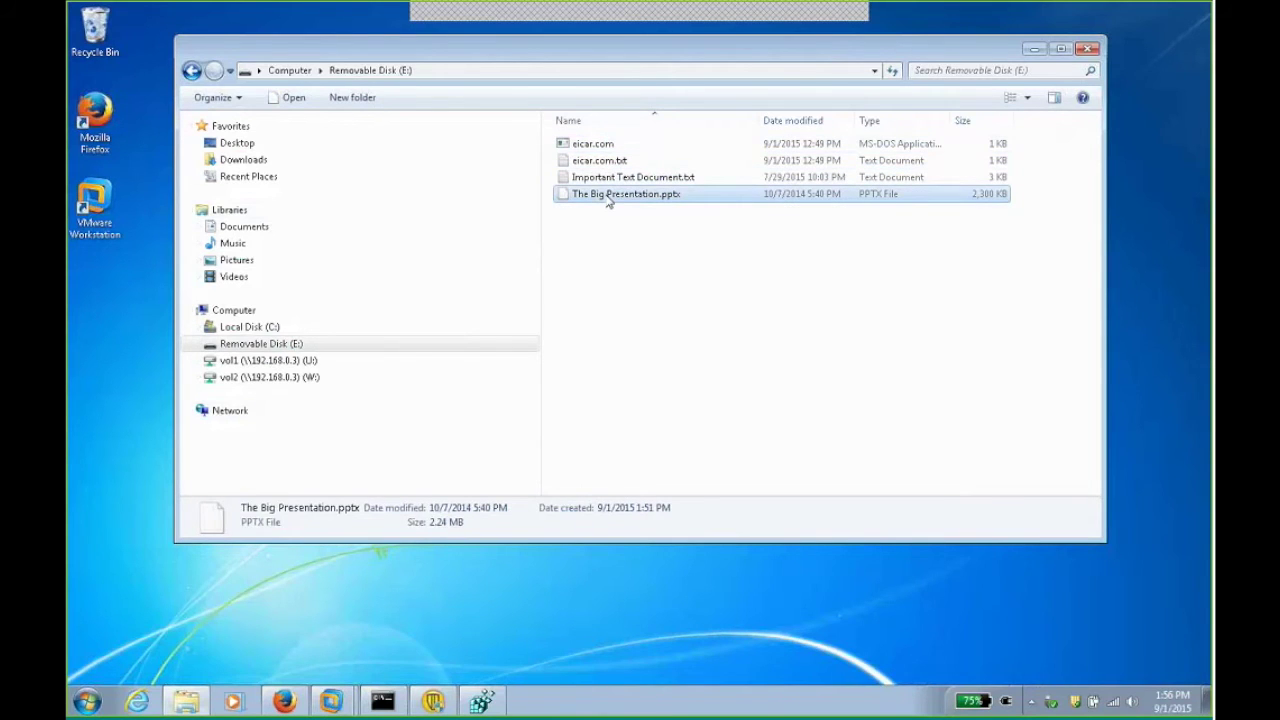
click(285, 700)
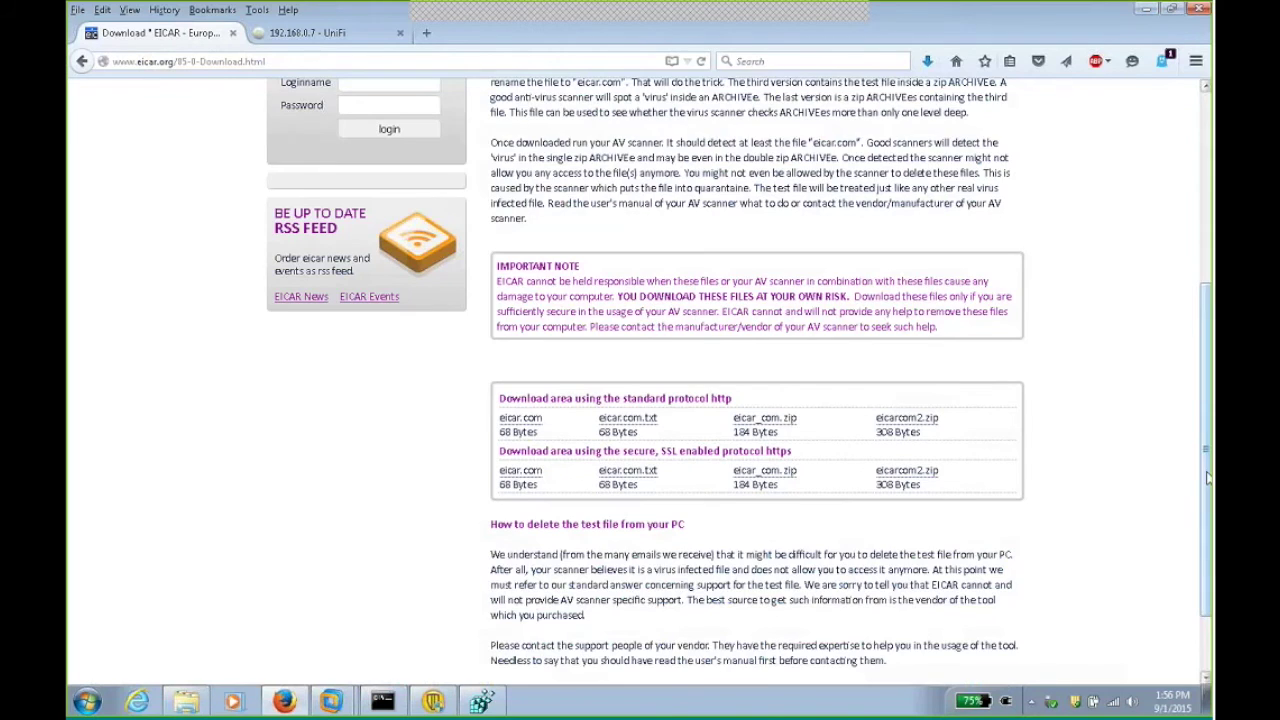
scroll(1207, 283, up, 1)
scroll(1207, 283, up, 5)
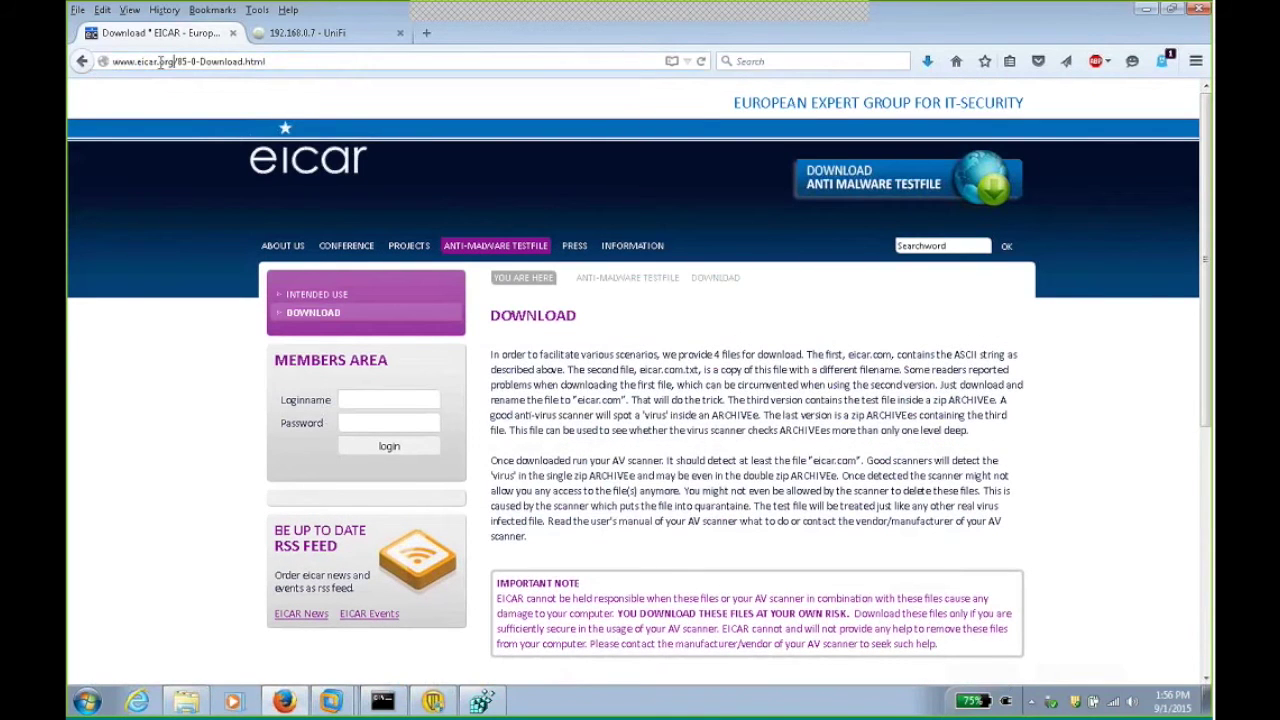
drag(113, 61, 175, 61)
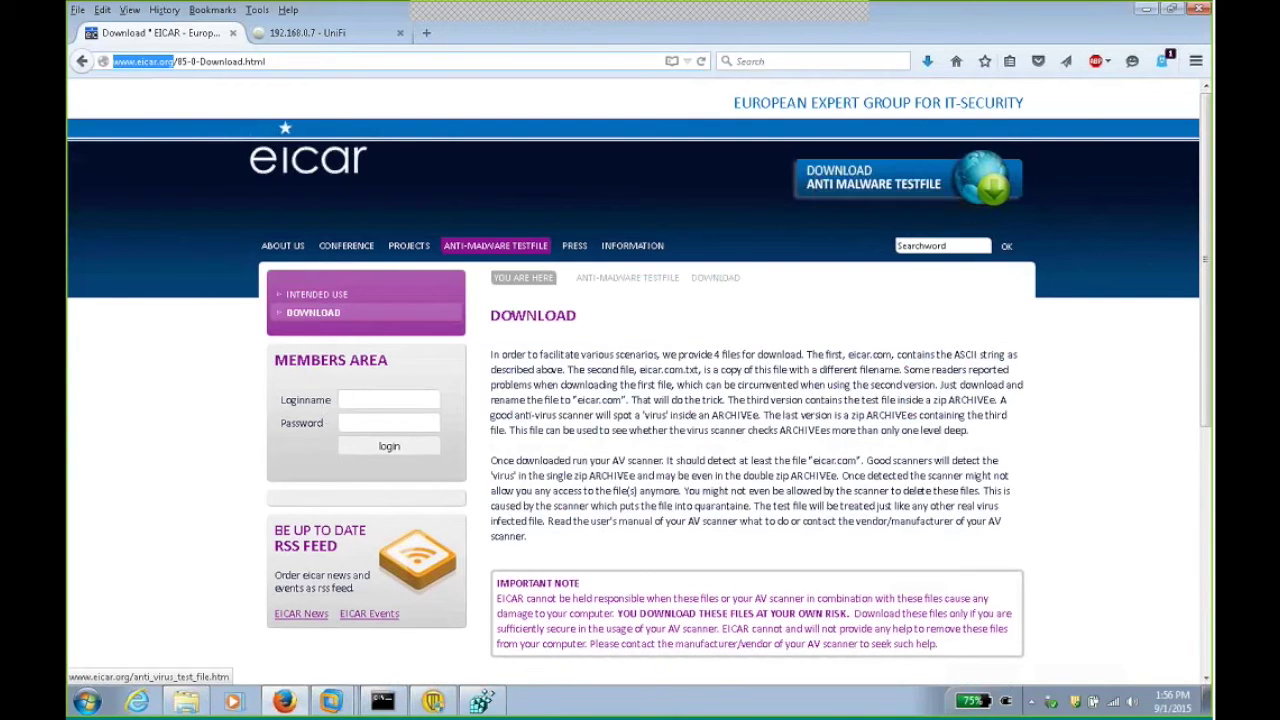
click(1146, 9)
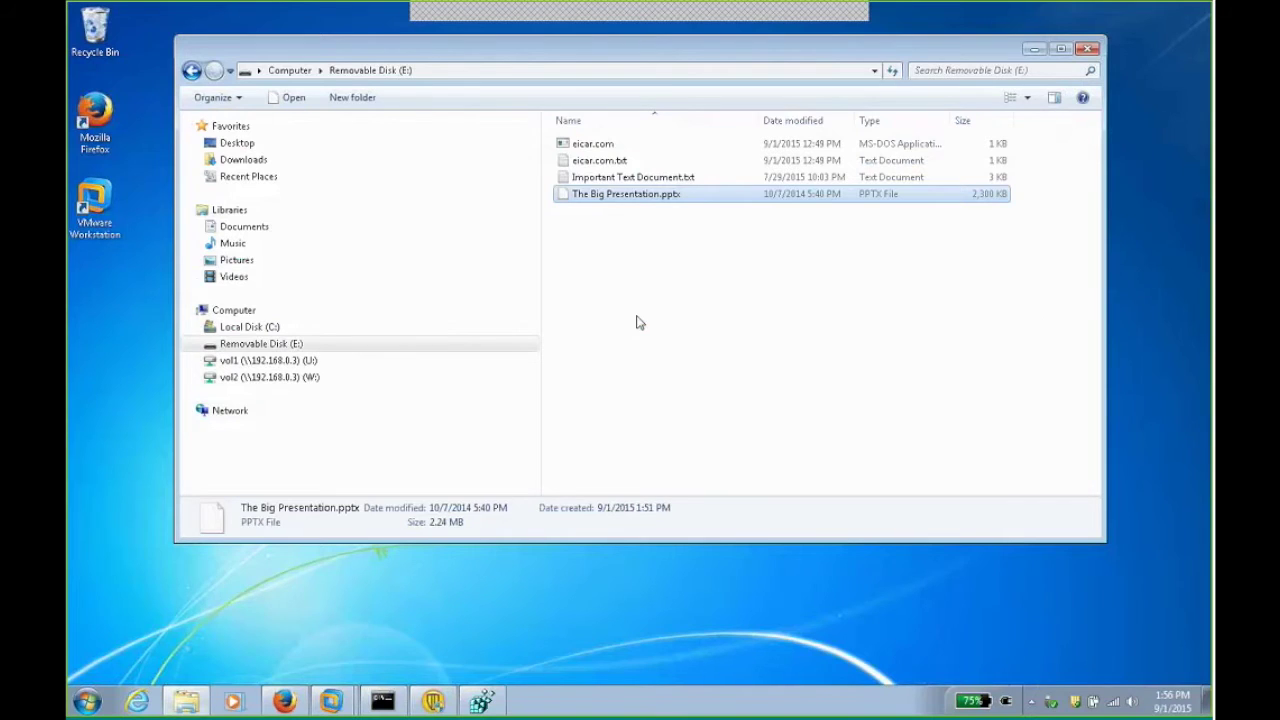
Step: Show the Computer drives overview from Explorer's navigation pane
click(224, 316)
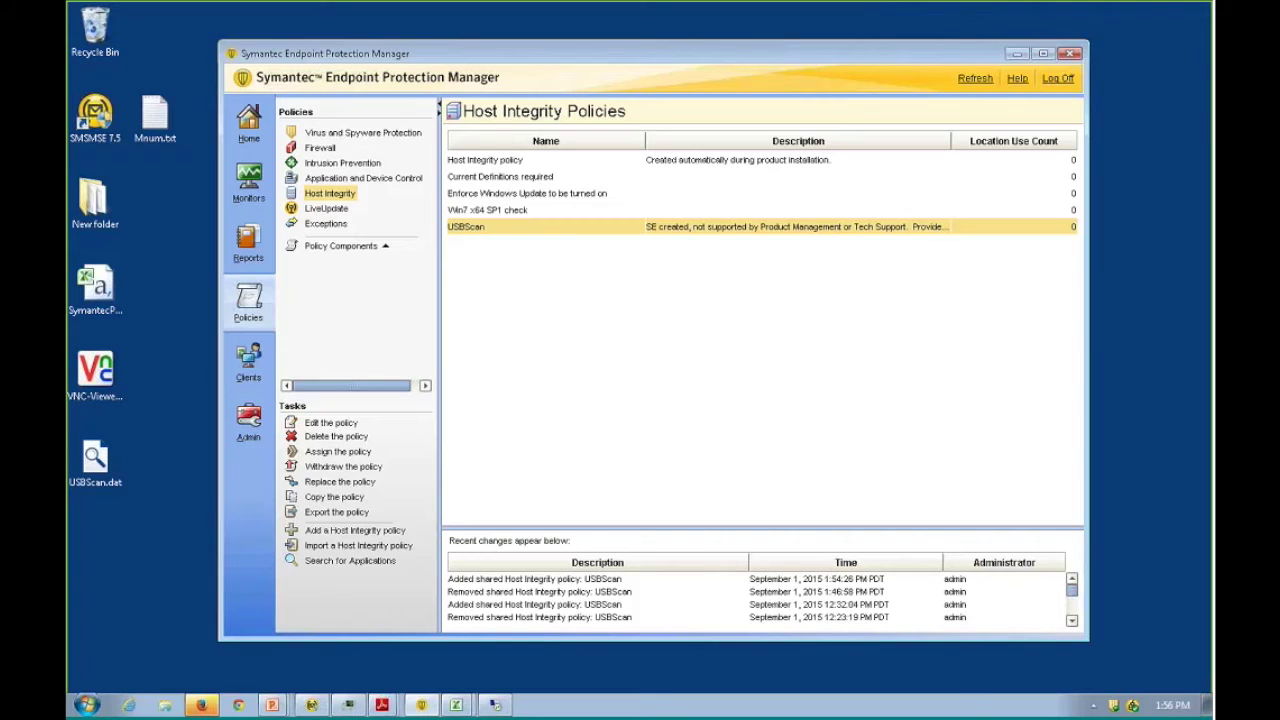
Step: Assign the USBScan policy to Test Group under Desktops and Laptops and confirm
click(467, 231)
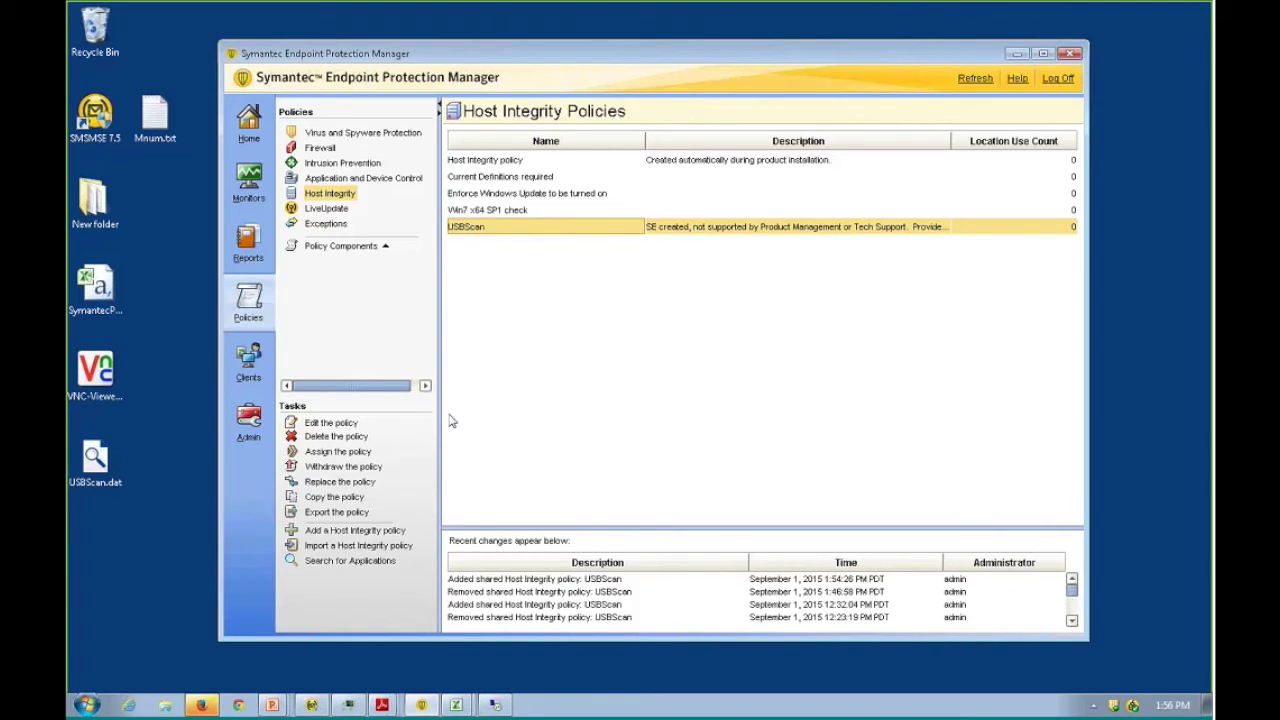
click(314, 456)
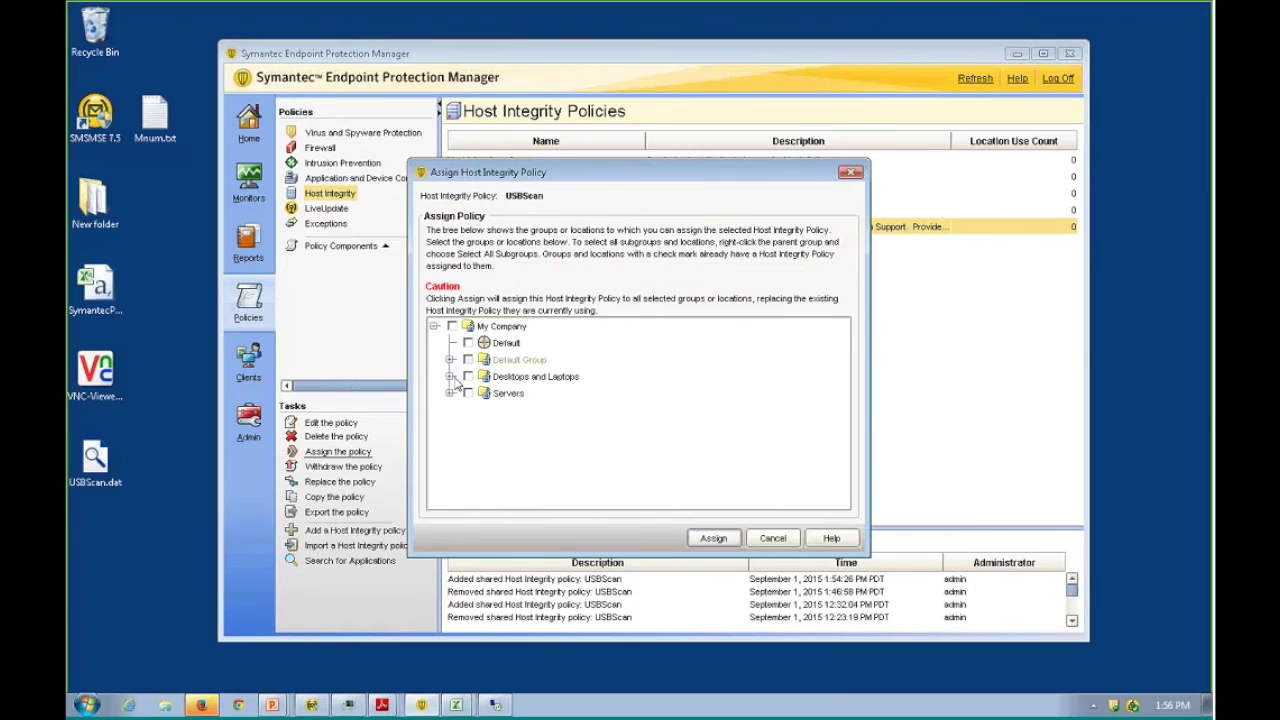
click(451, 376)
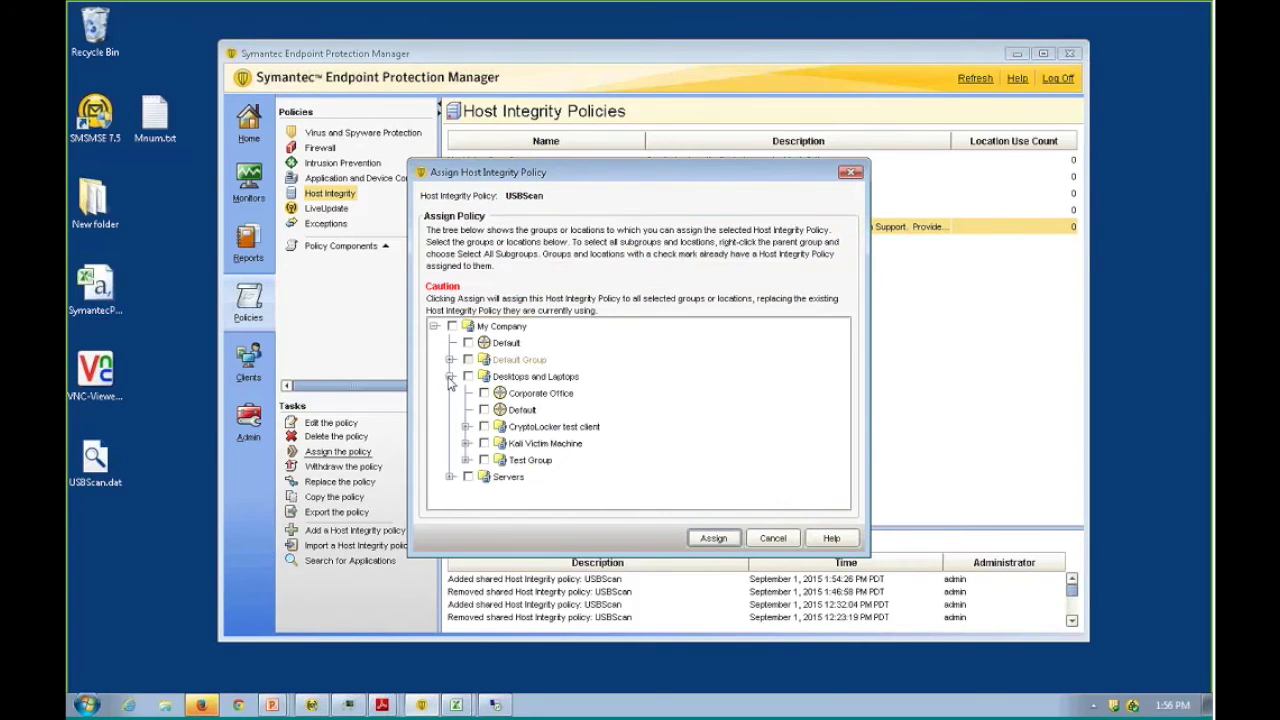
click(484, 460)
click(713, 538)
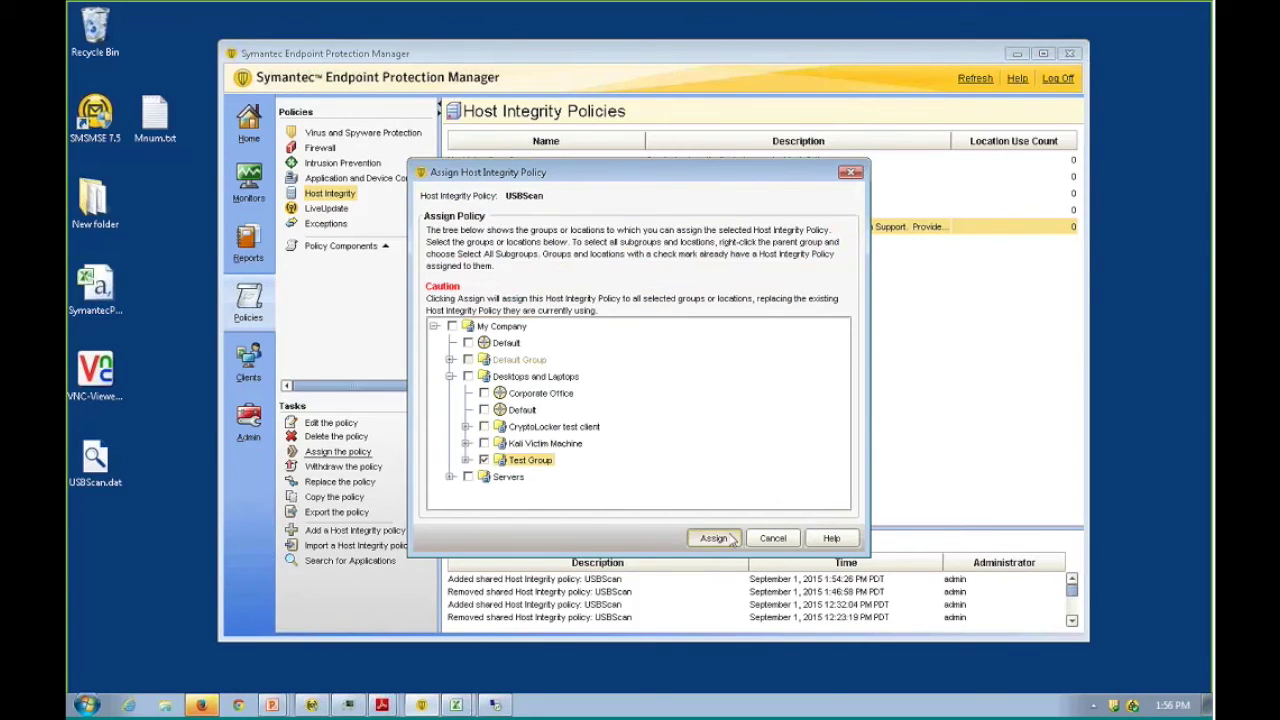
click(632, 367)
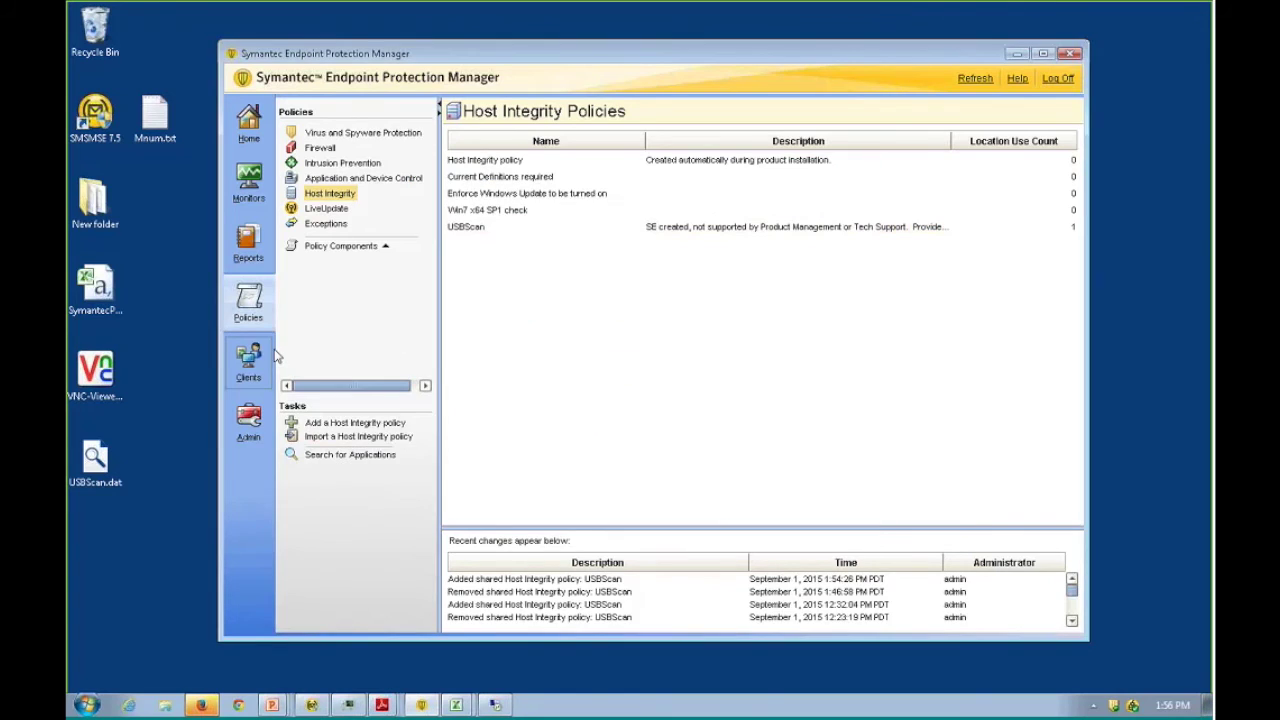
click(267, 361)
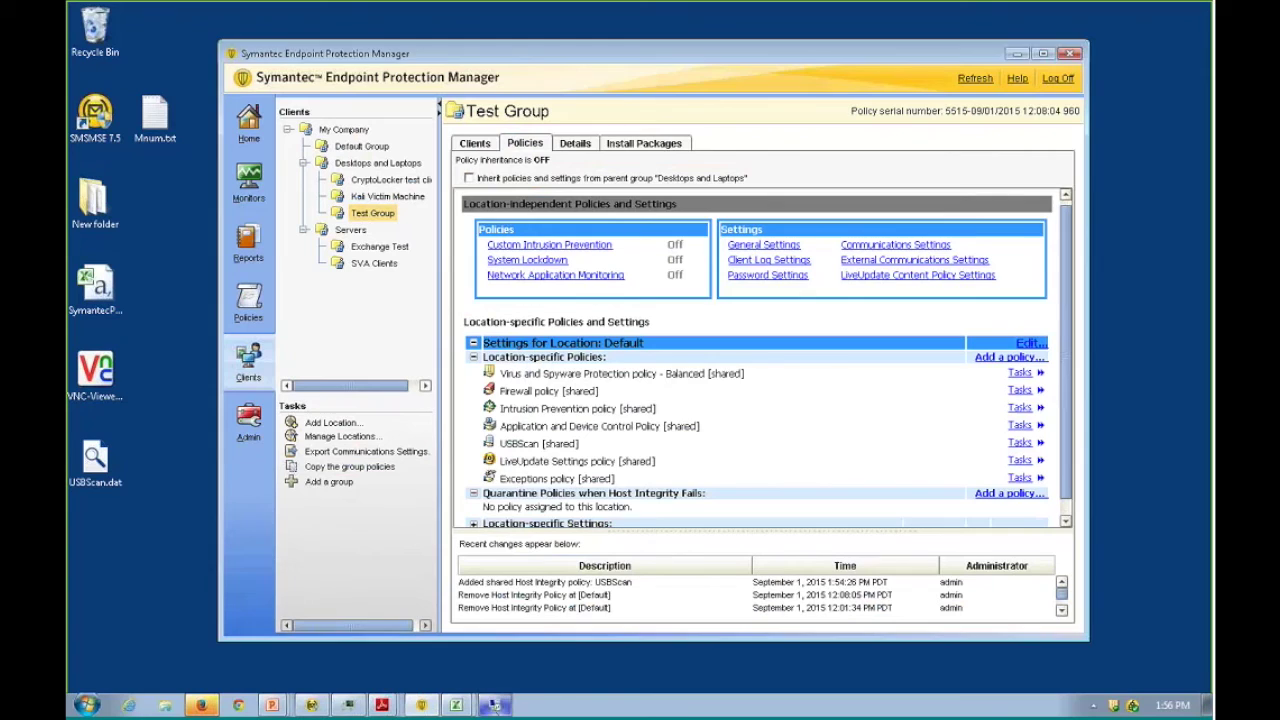
Step: Open the Symantec Endpoint Protection client and its Help > Troubleshooting information
click(495, 705)
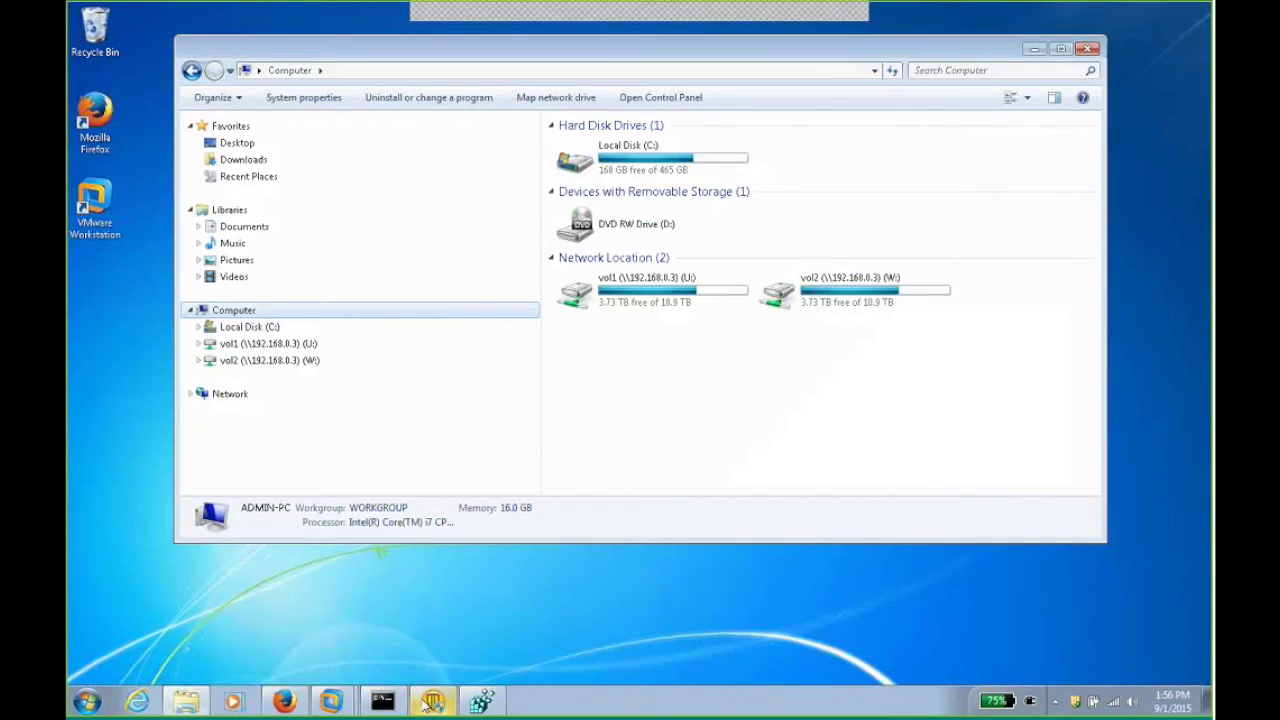
right_click(436, 703)
click(420, 671)
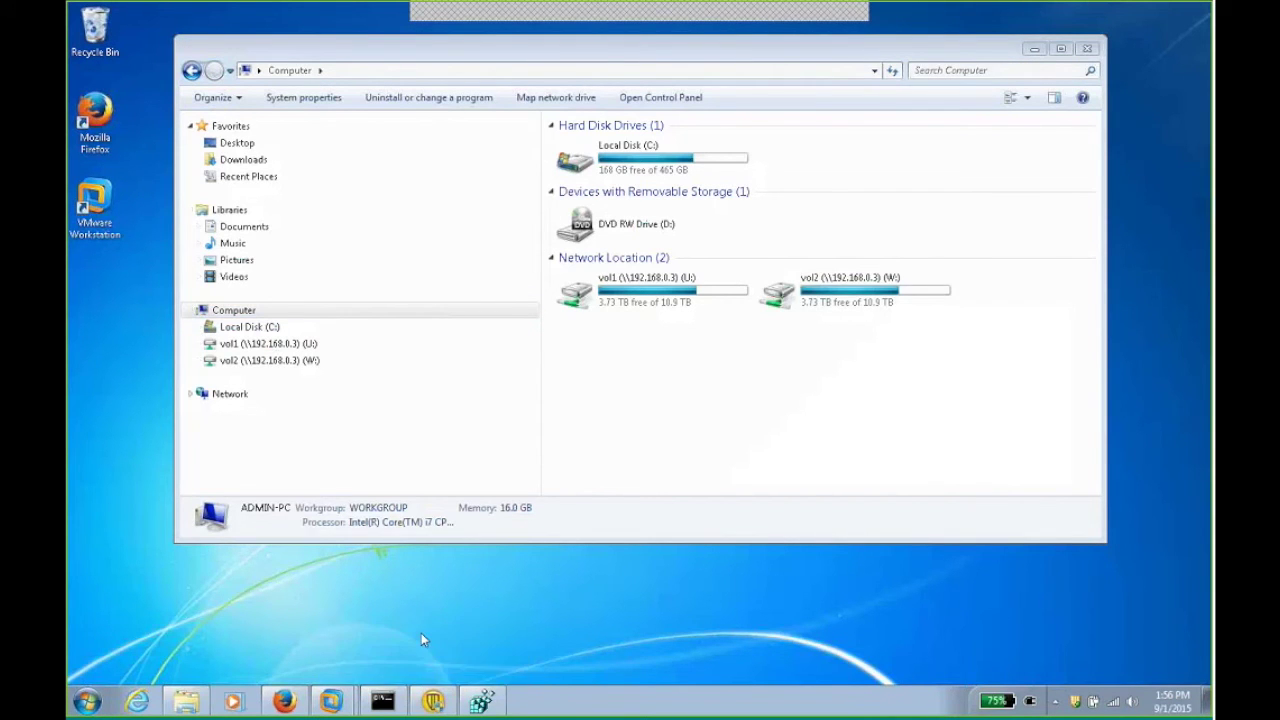
click(506, 628)
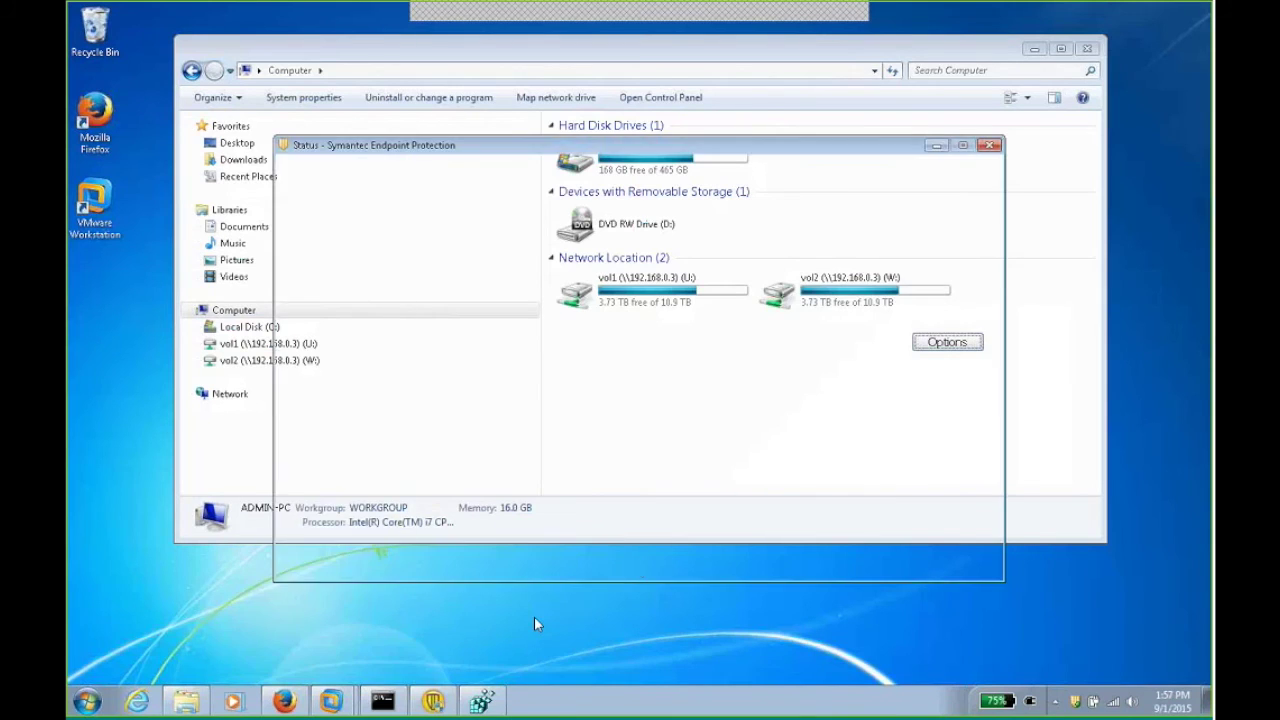
click(935, 177)
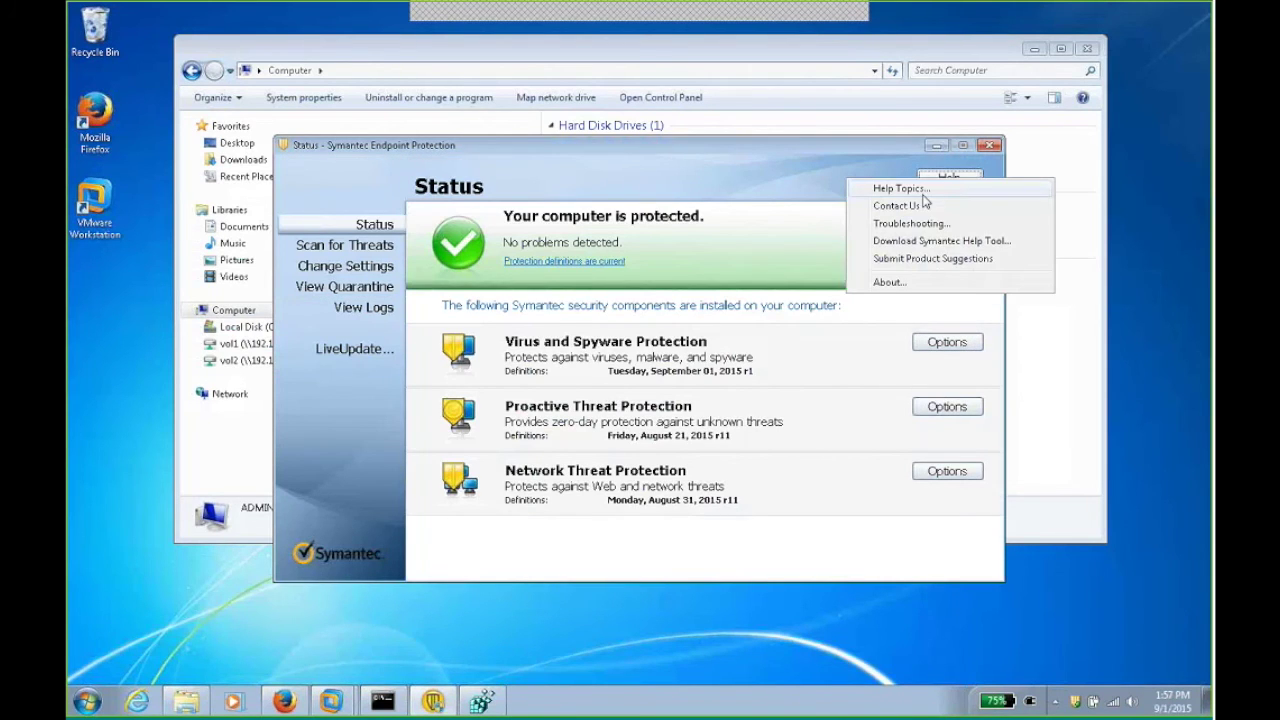
click(870, 223)
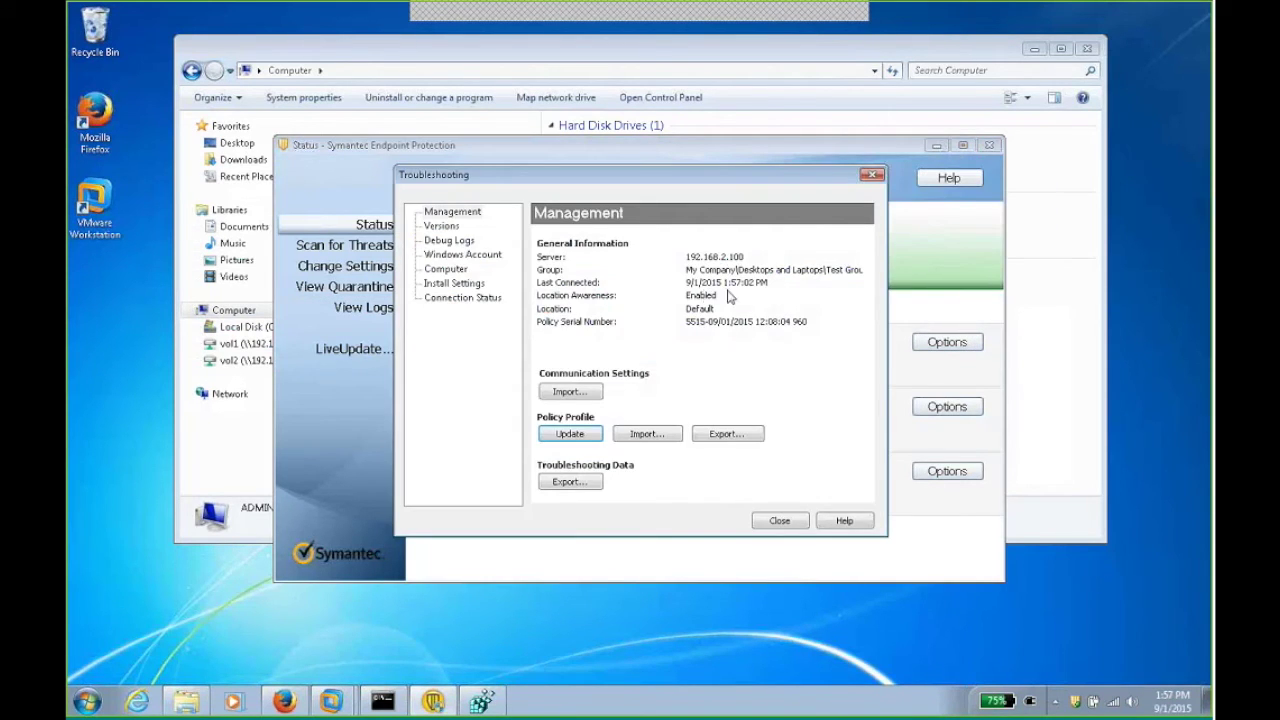
Step: Run Update Policy from the tray icon and close the Troubleshooting dialog
right_click(1077, 702)
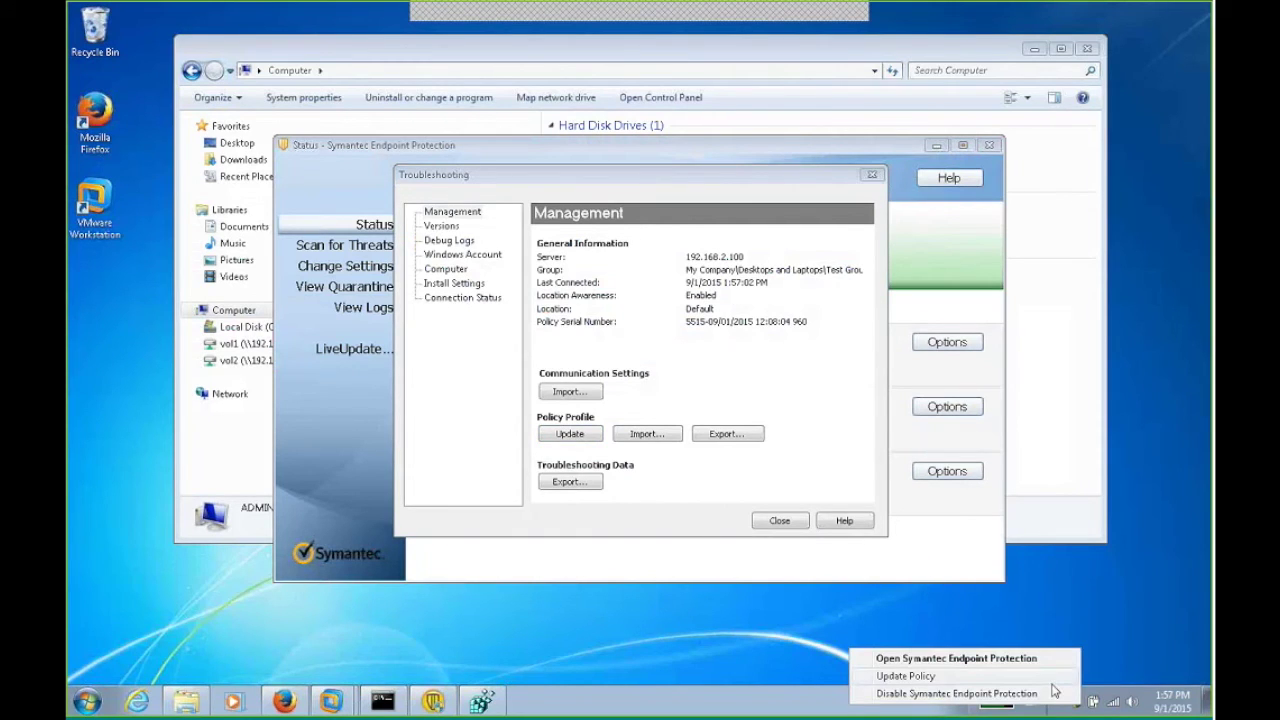
click(1050, 676)
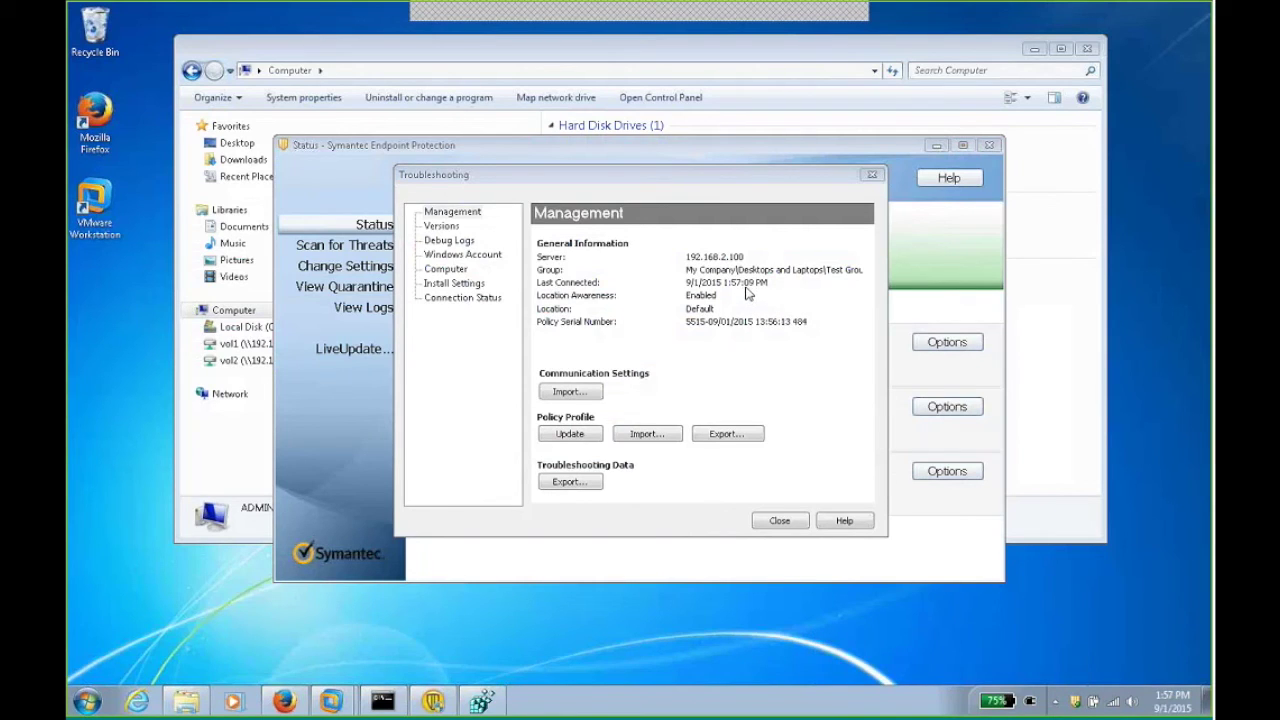
click(779, 520)
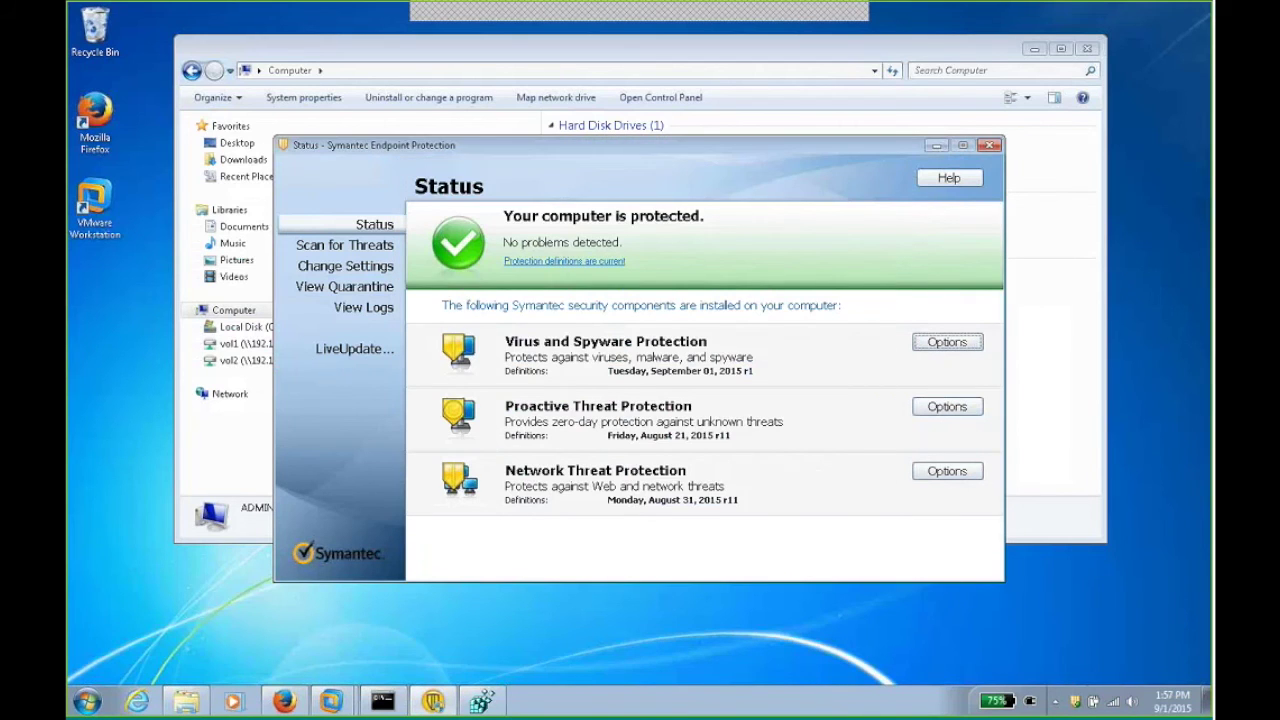
Step: Minimize the SEP client and open the reinserted Removable Disk (E:) to confirm the EICAR files are gone
click(934, 146)
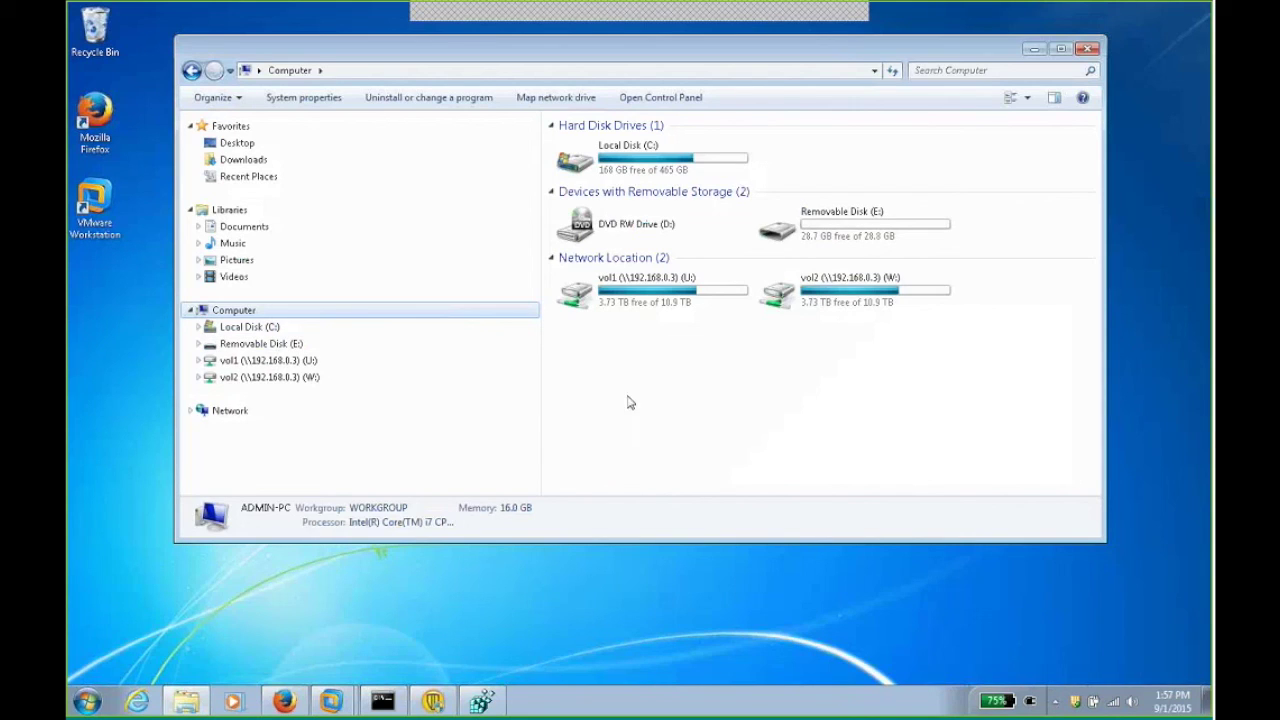
double_click(868, 228)
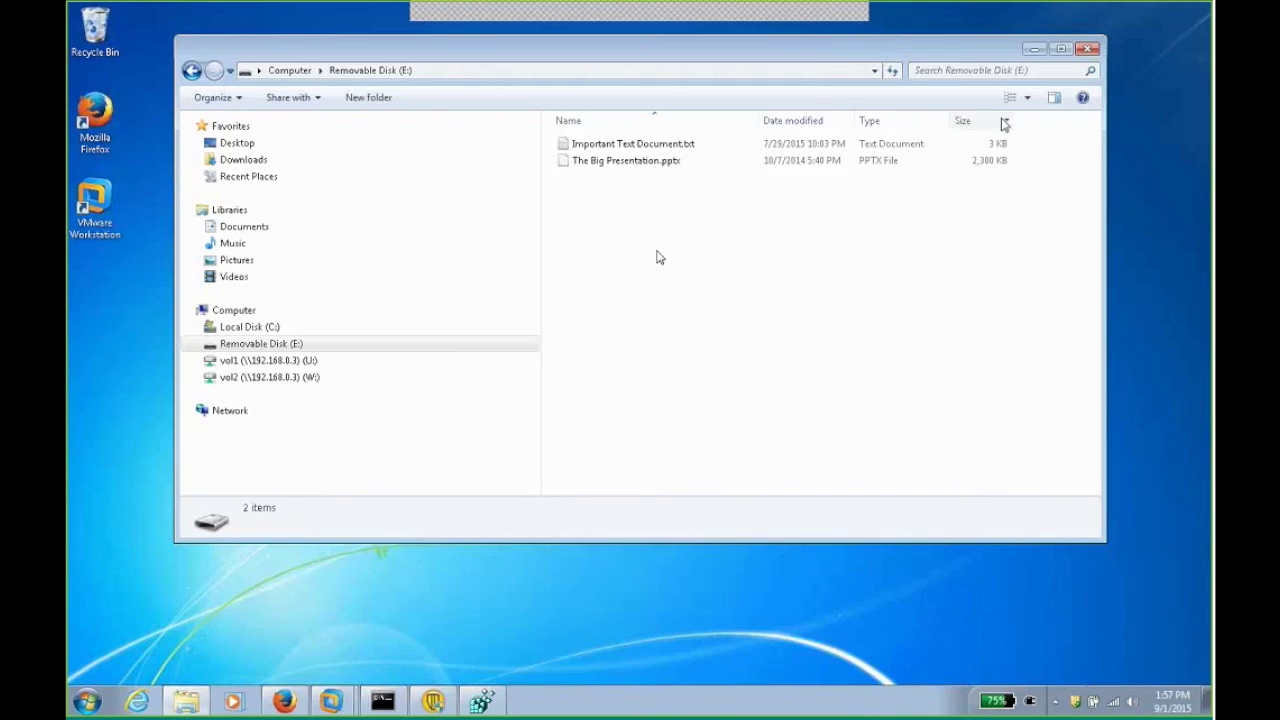
Step: Minimize the Removable Disk (E:) Explorer window
click(1034, 50)
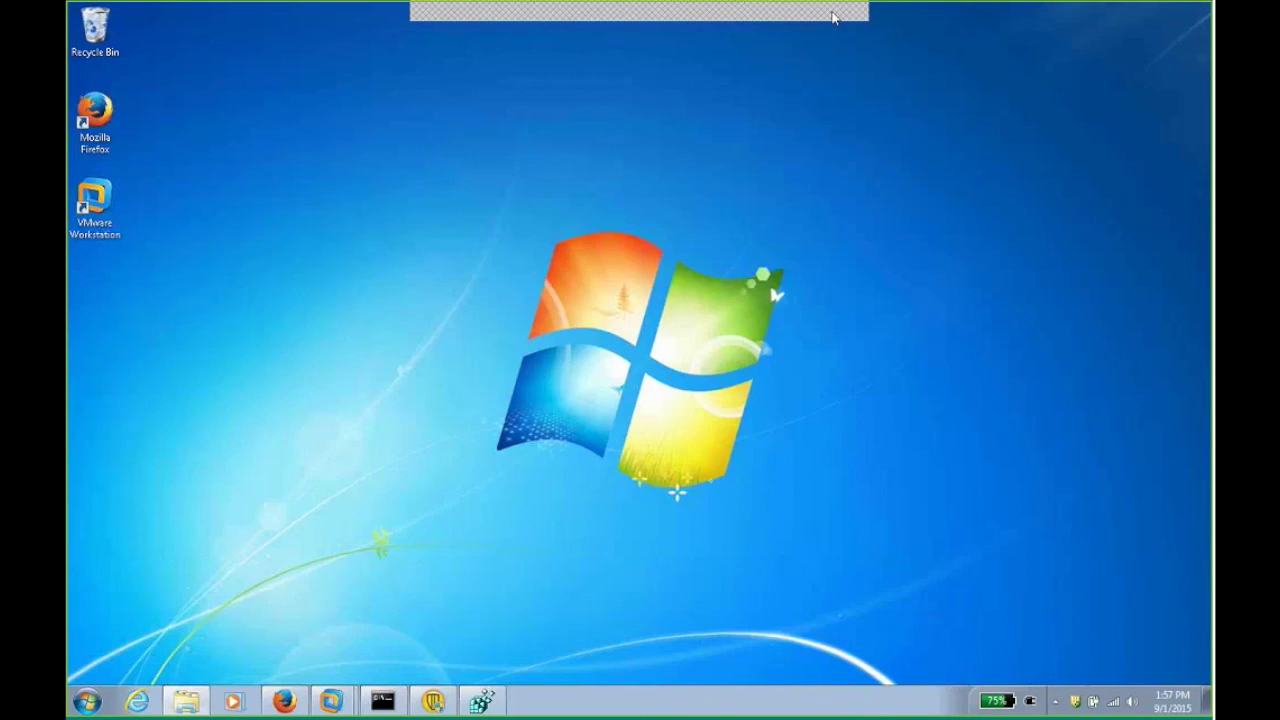